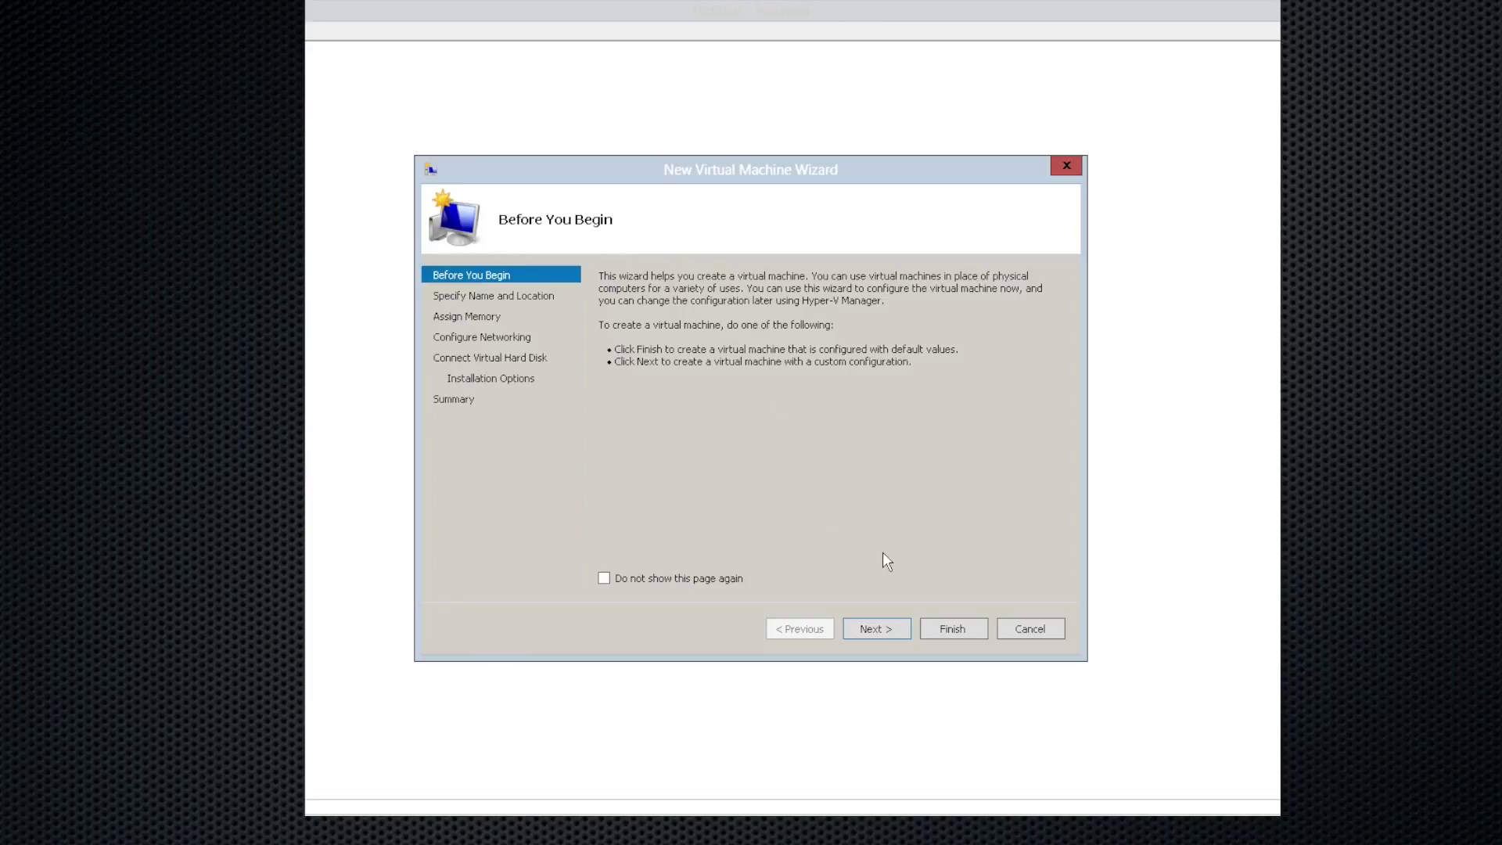
Step: Name the new virtual machine 2016DC01 and store it in e:\vhd
click(889, 627)
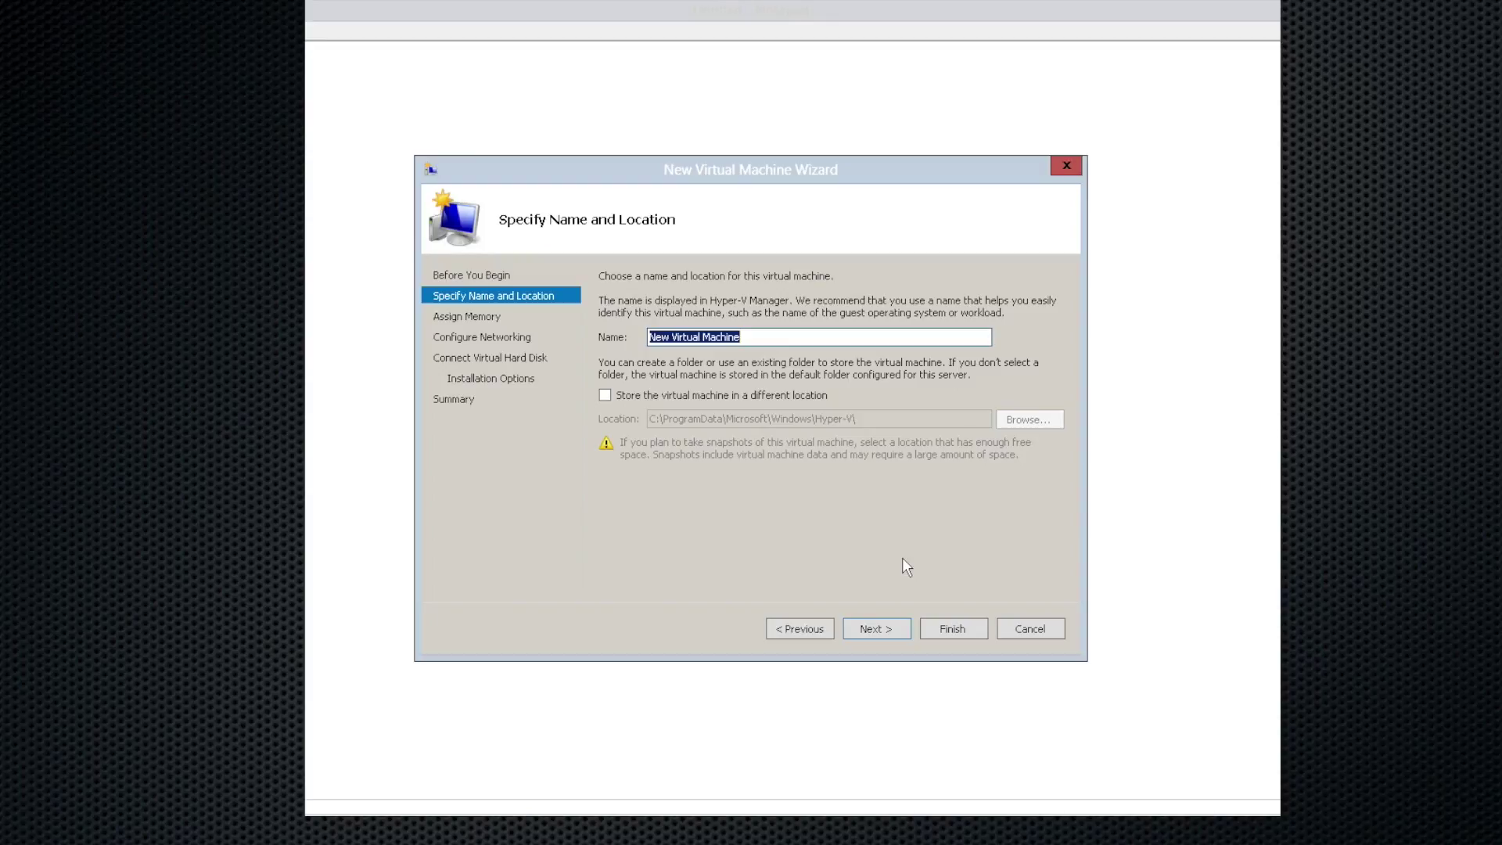
text(2016DC01)
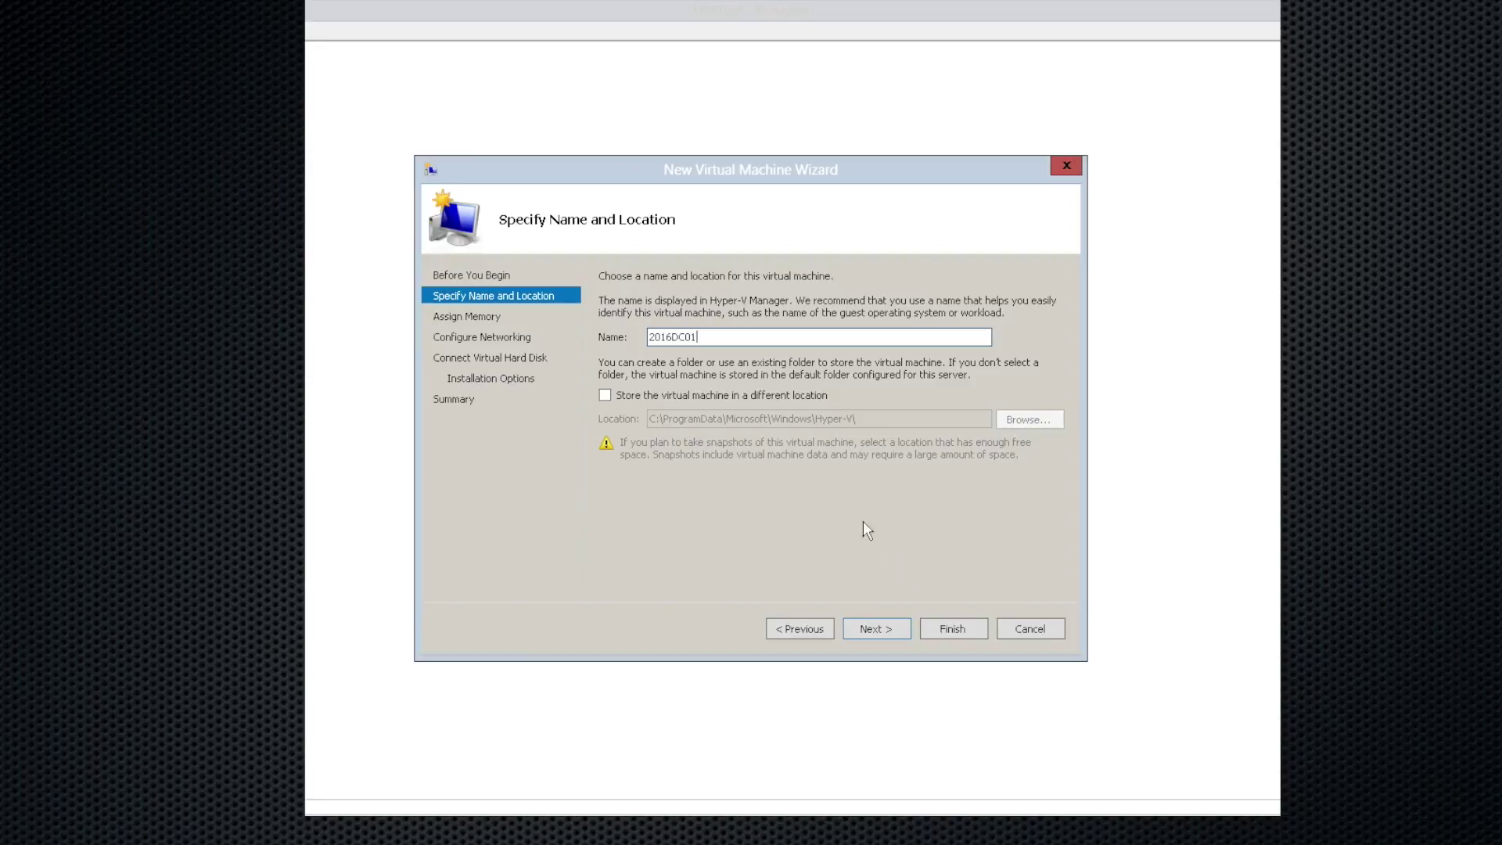
click(753, 396)
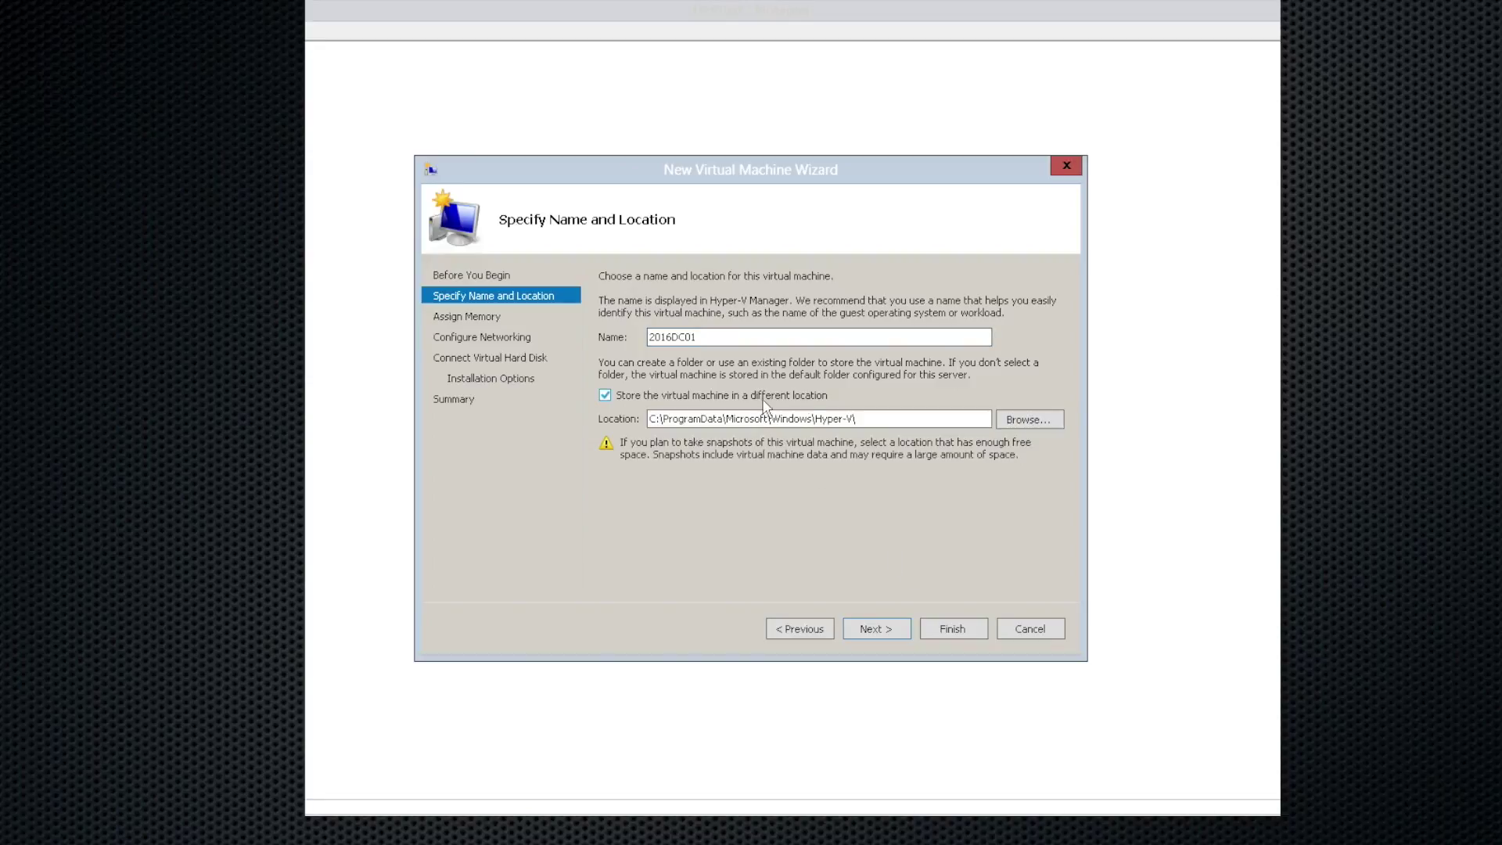
click(924, 420)
drag(923, 420, 642, 401)
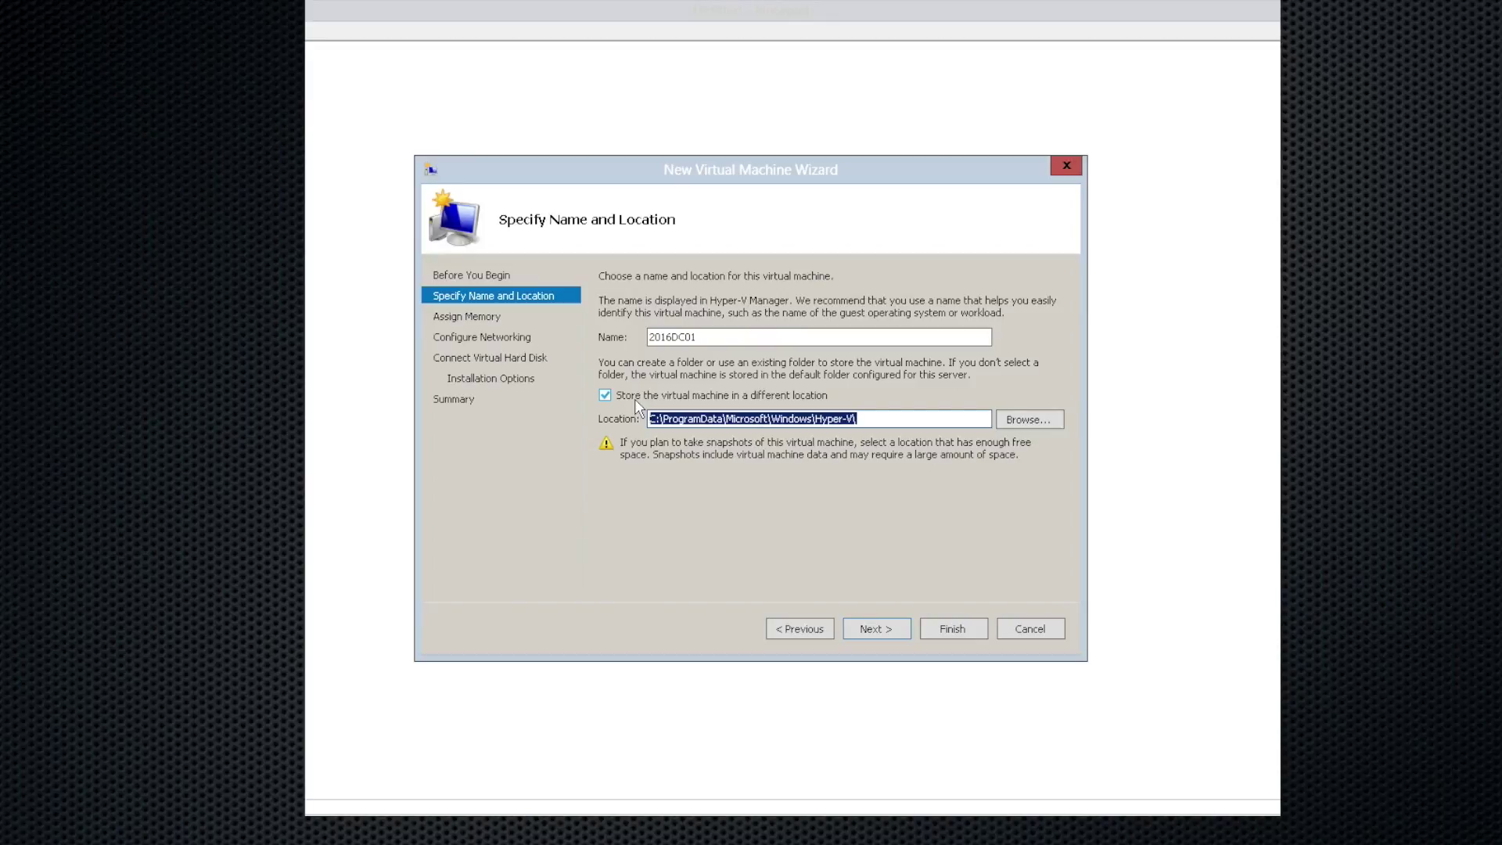
key(BackSpace)
text(e:\v)
text(hd)
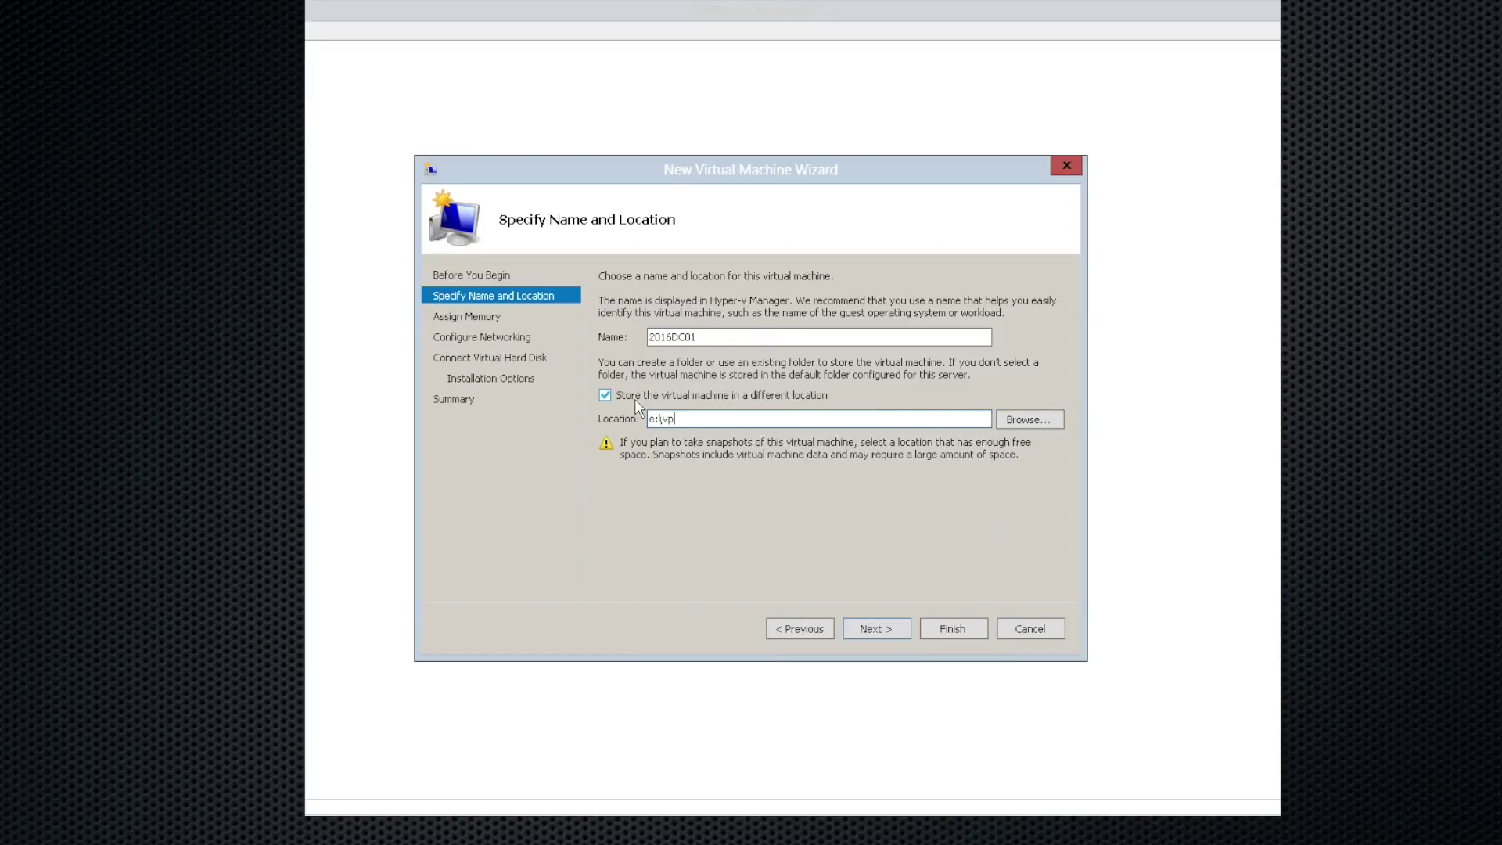
key(Escape)
key(Tab)
Step: Change the VM's startup memory from 512 MB to 4096 MB
click(883, 624)
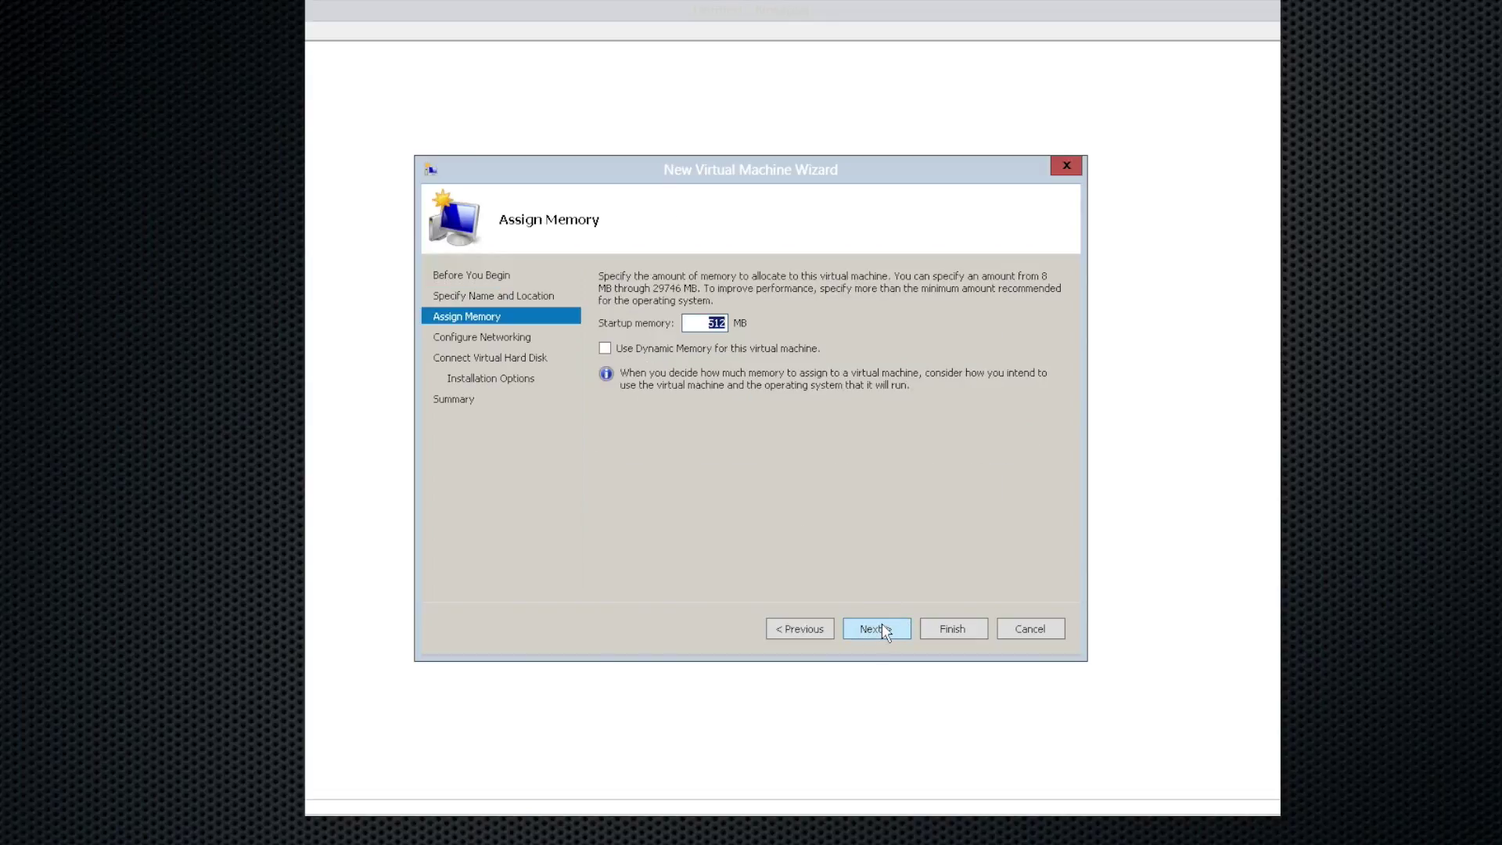
key(Left)
key(BackSpace)
key(BackSpace)
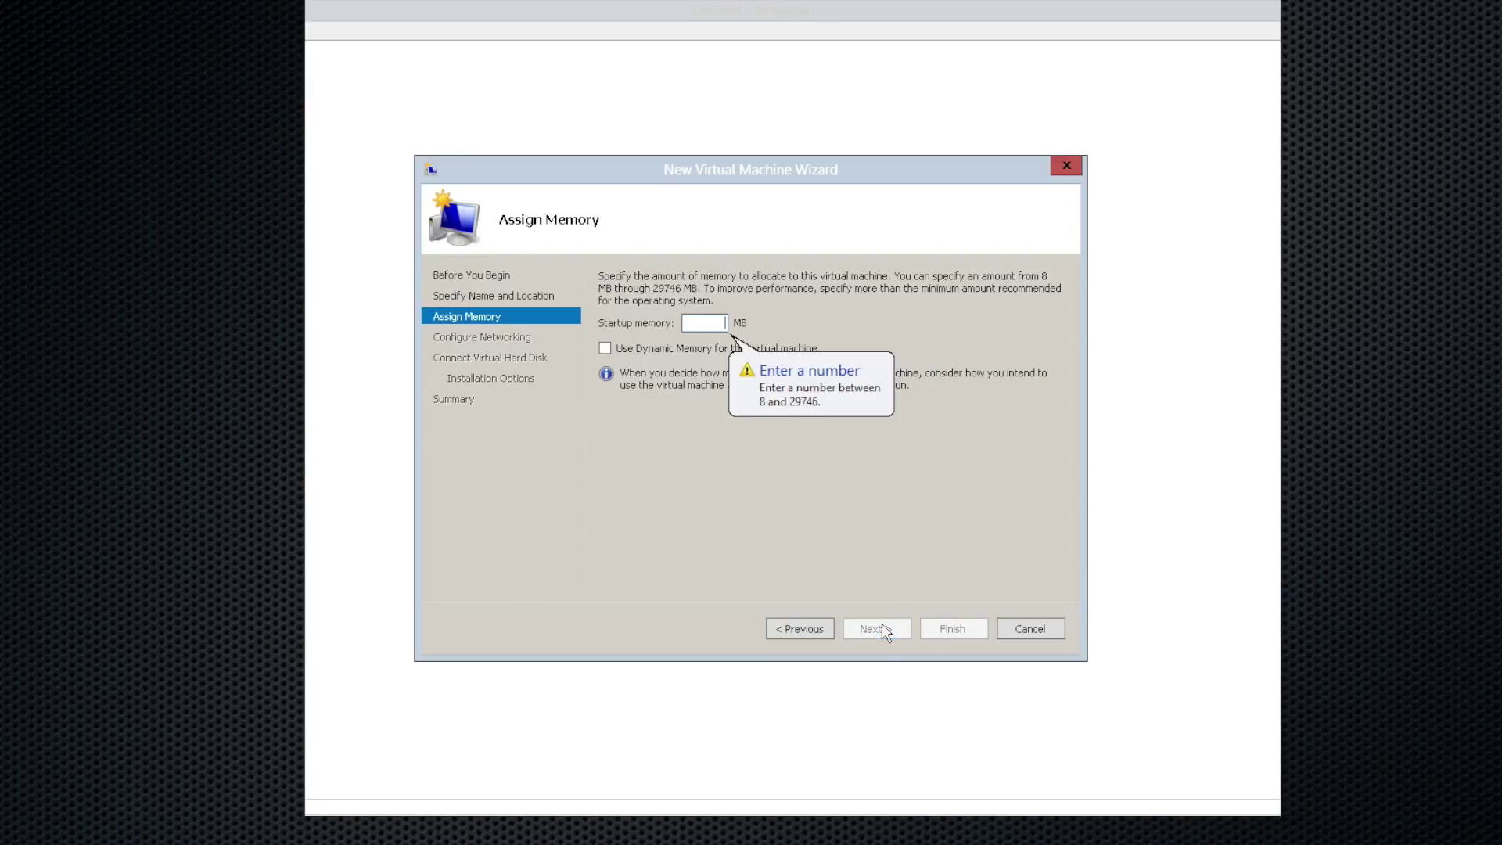
text(4096)
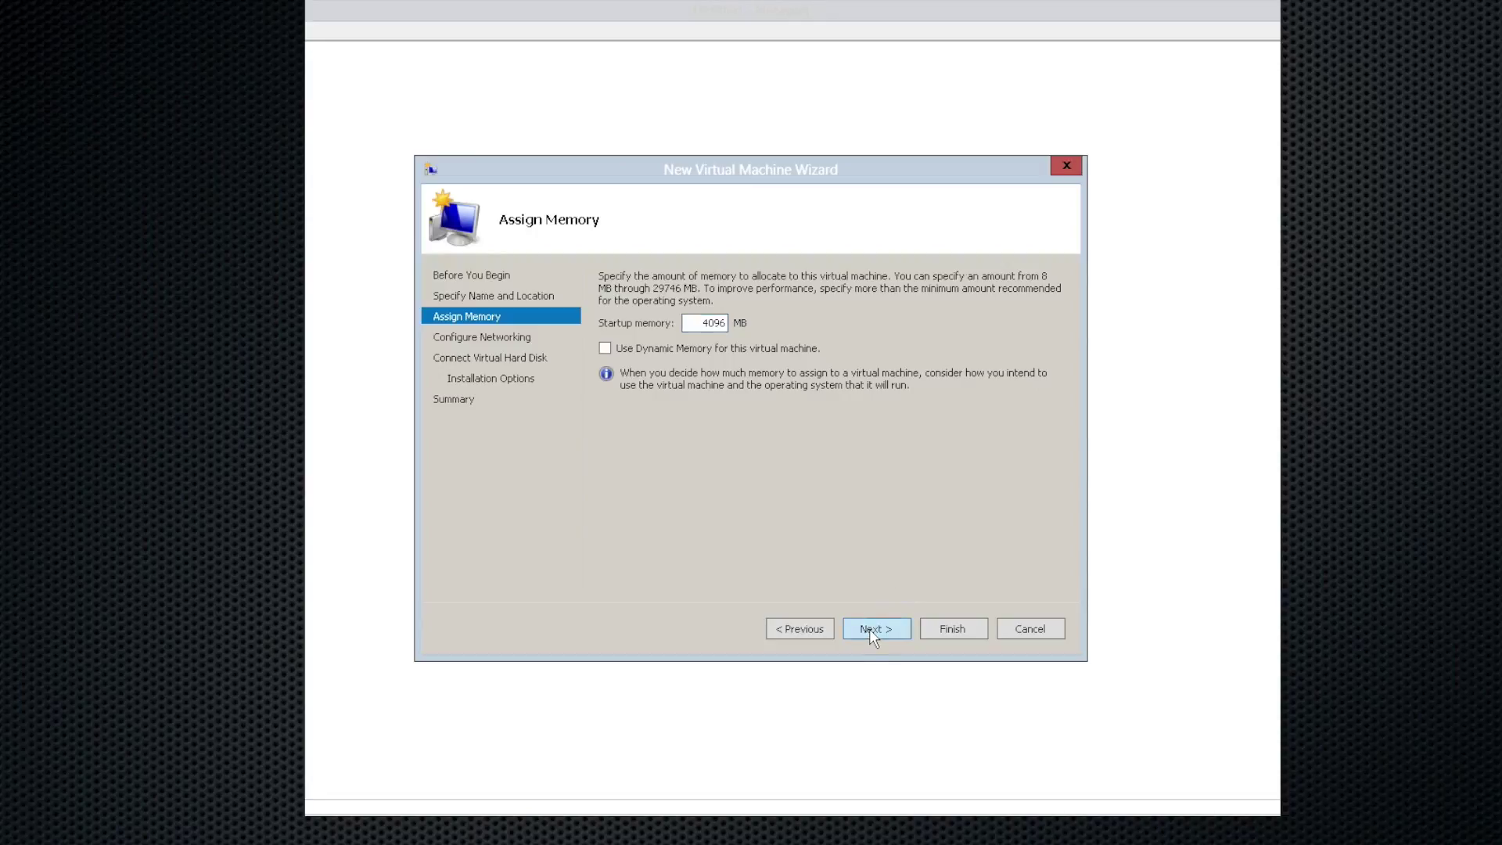
Step: Connect the VM to Local Area Connection - Virtual Network
click(874, 630)
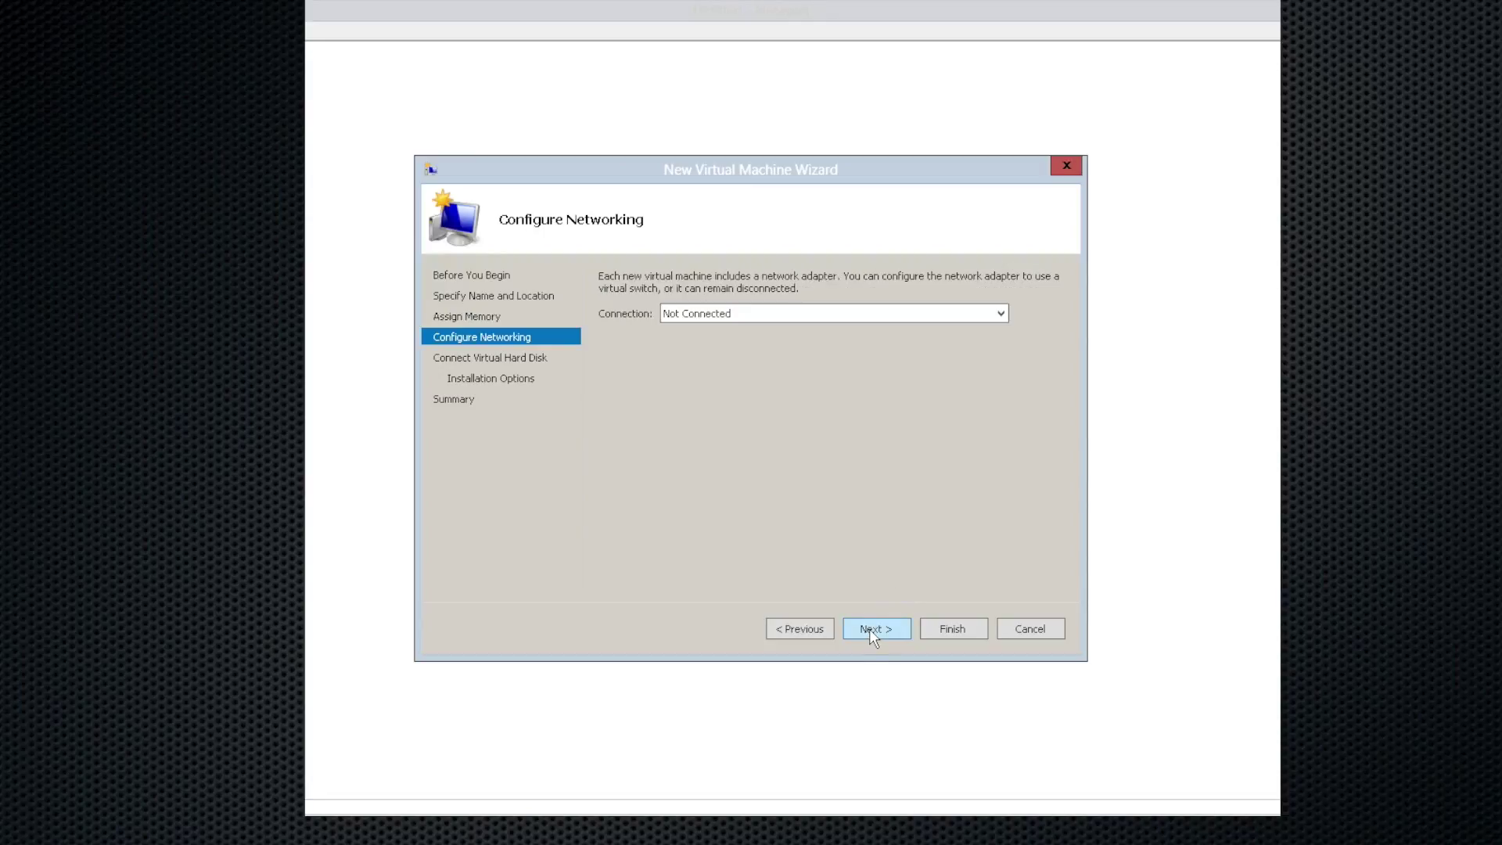
click(929, 320)
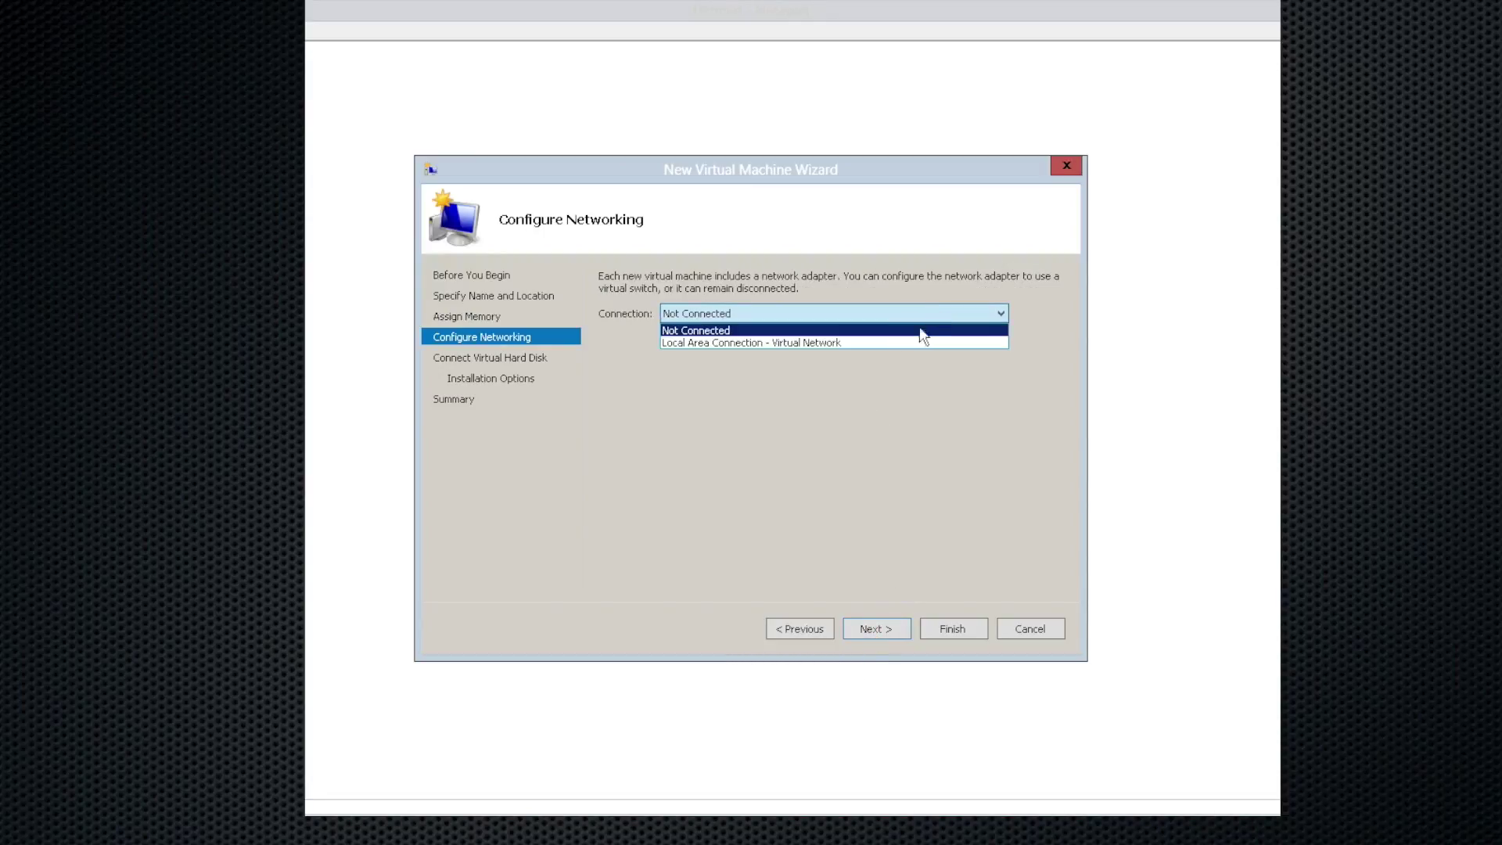
click(908, 343)
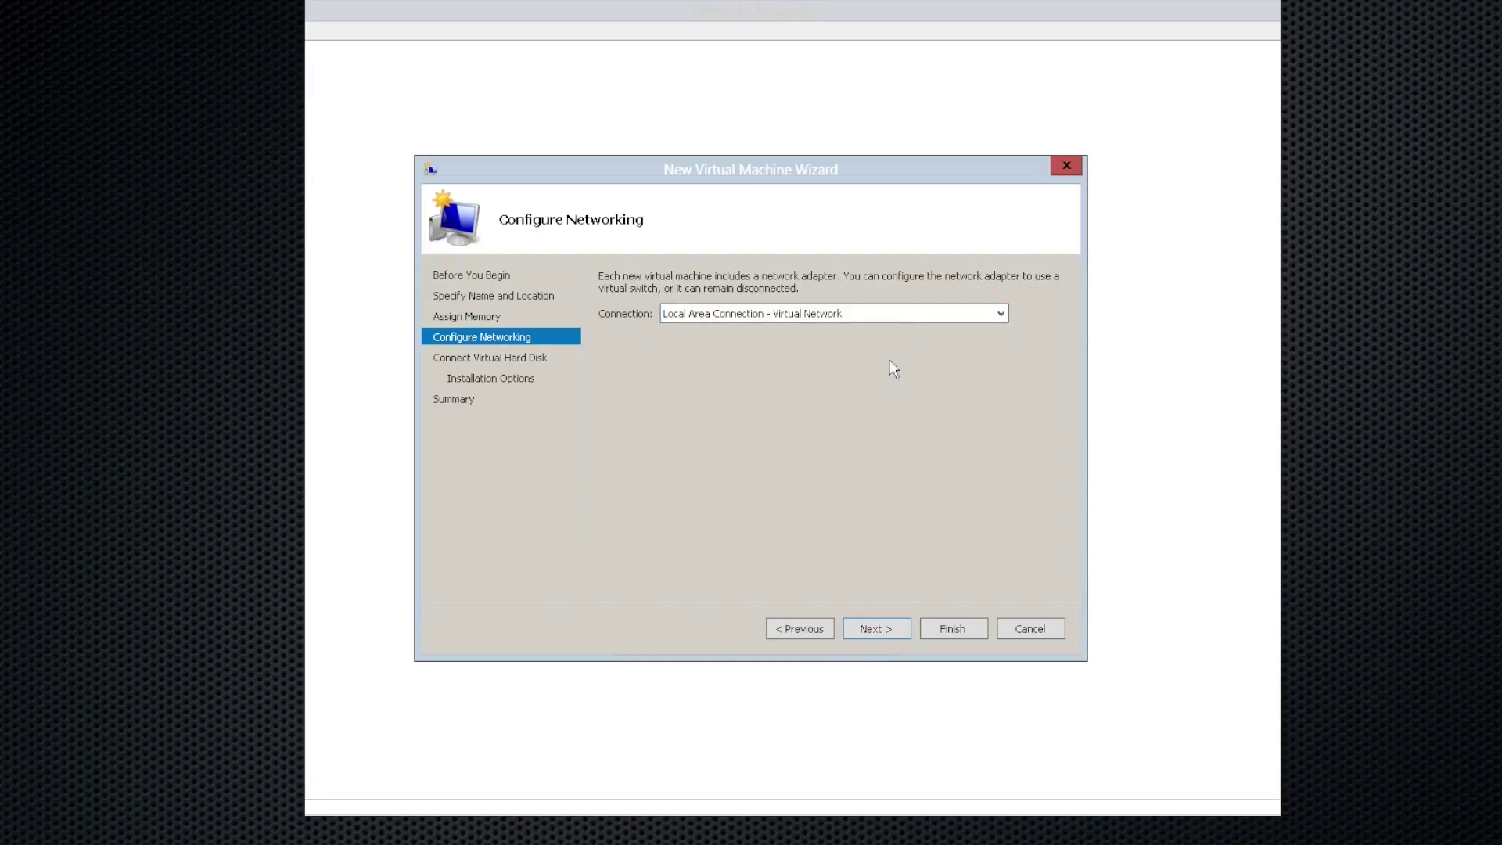
Step: Keep the default 127 GB virtual hard disk for the VM
click(873, 630)
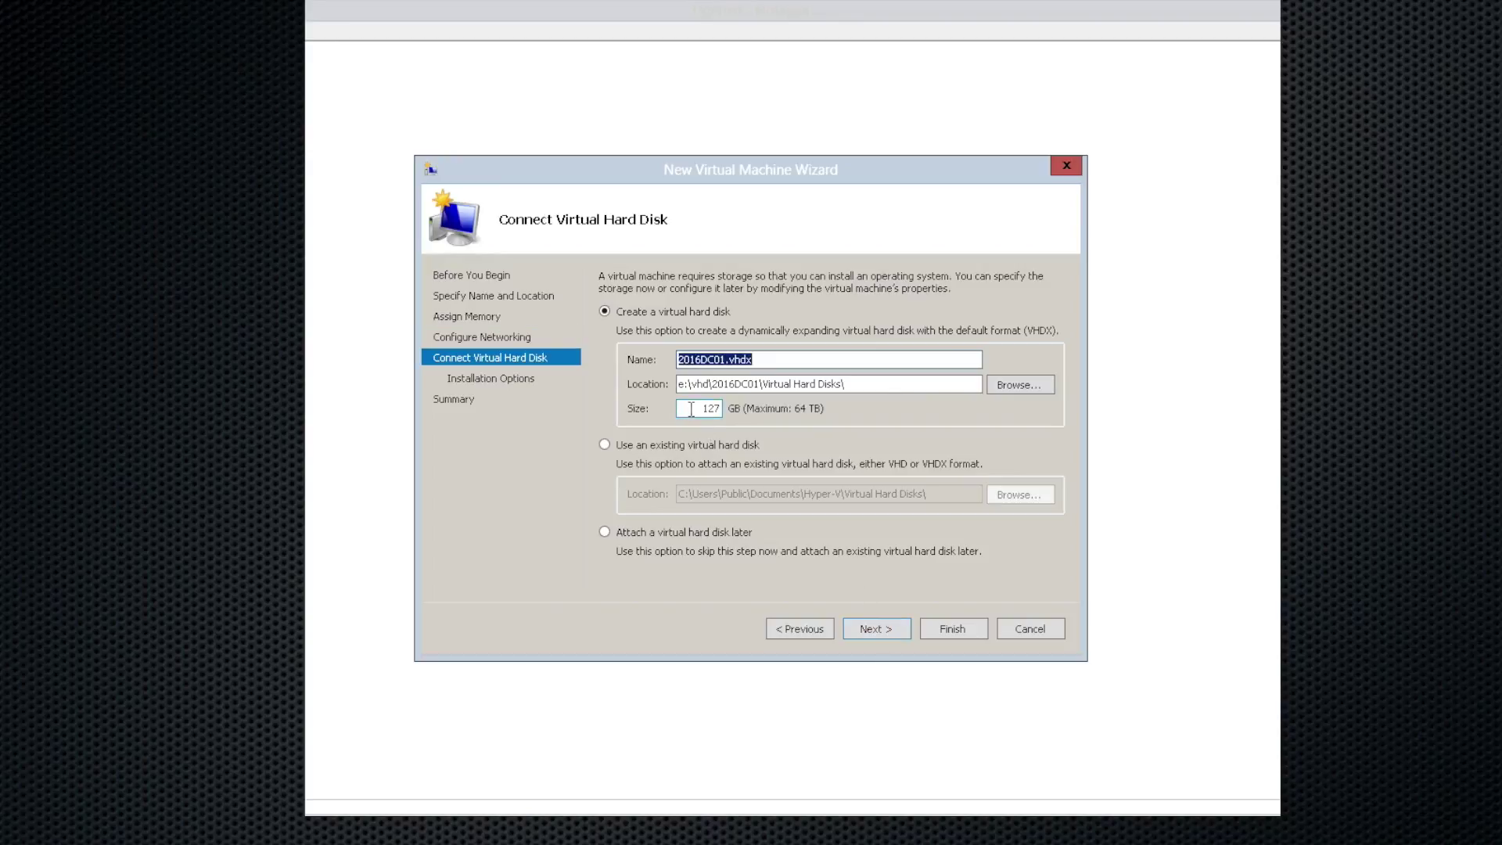
drag(690, 408, 765, 425)
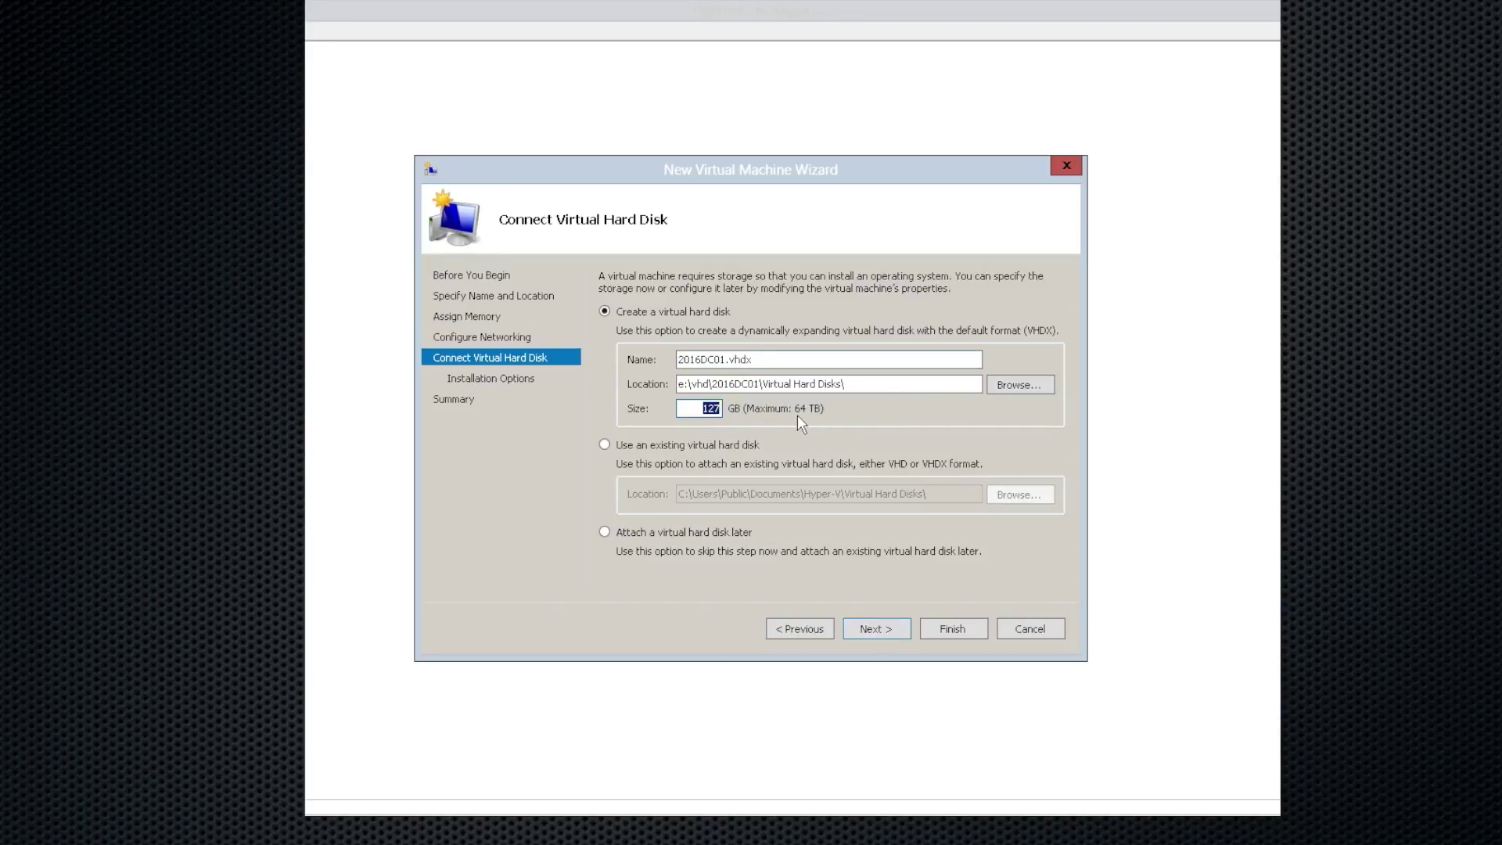
click(882, 631)
Step: Install from boot DVD using the en_windows_server_2016_x64_dvd_9327751 ISO image
click(784, 338)
click(670, 402)
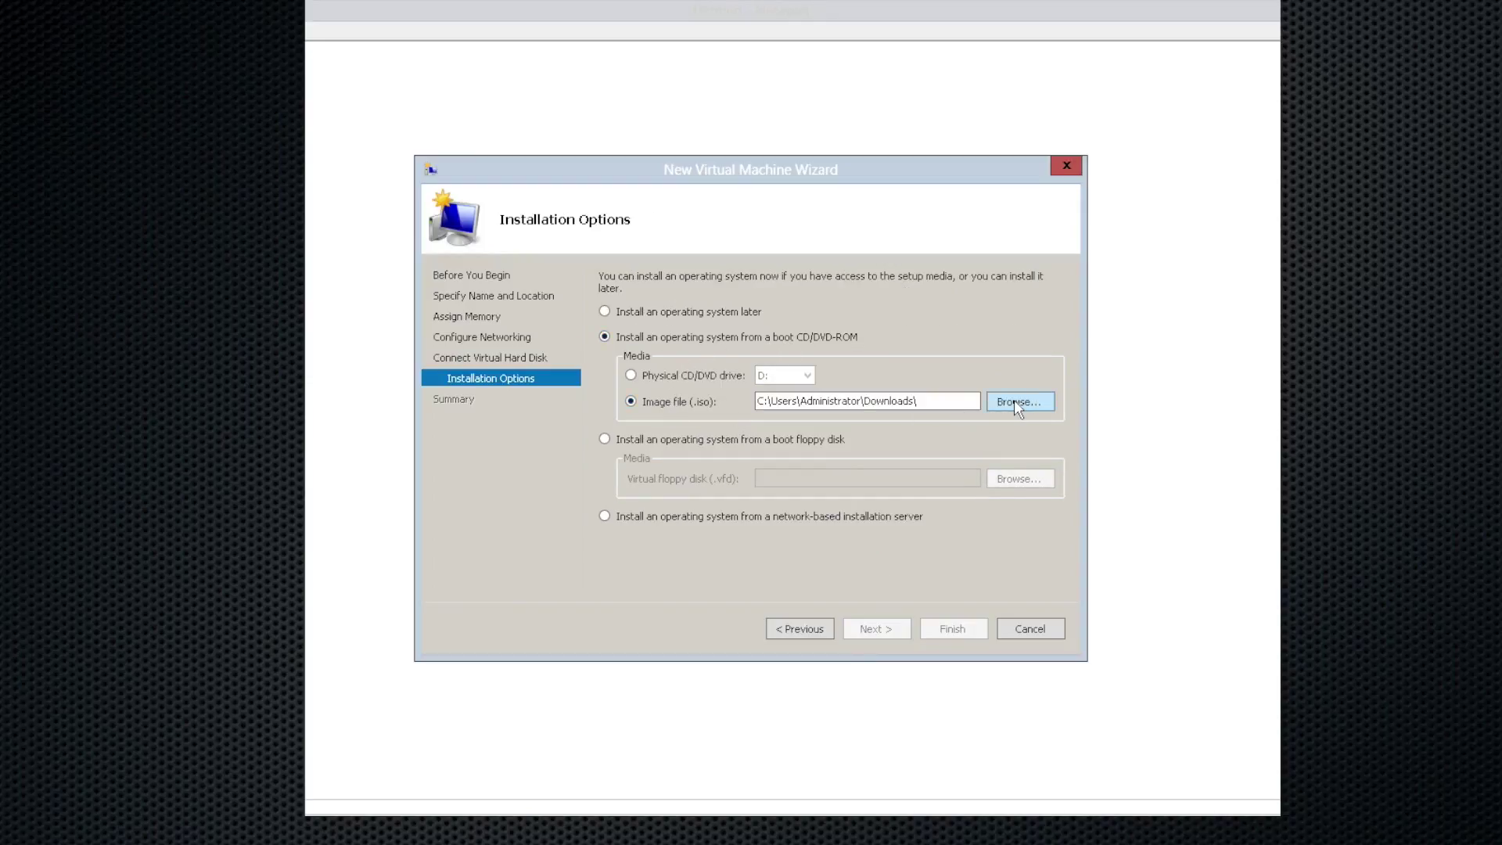
click(1015, 402)
drag(1156, 341, 1155, 407)
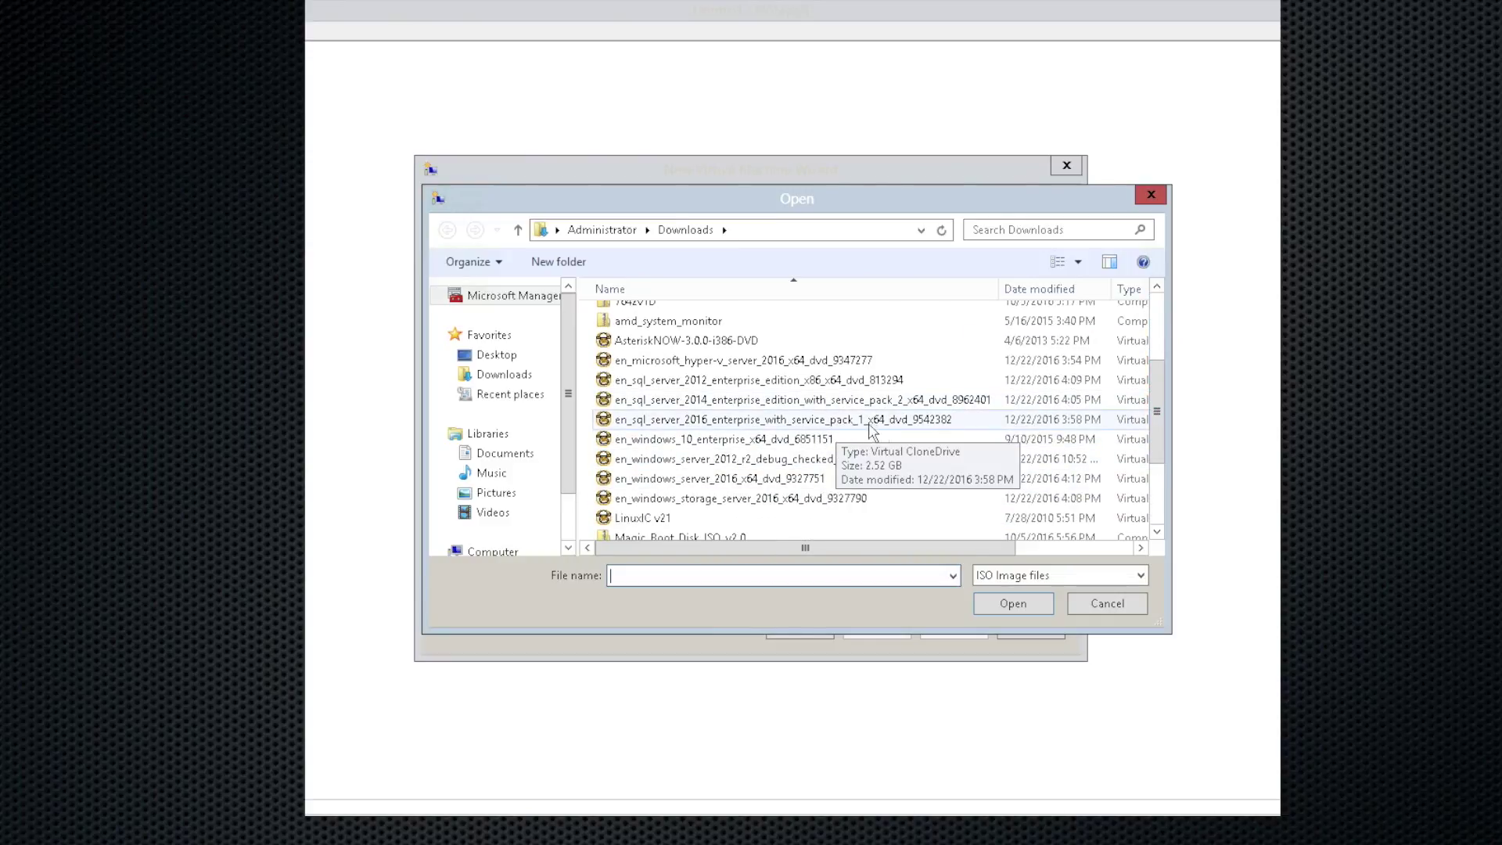
click(928, 432)
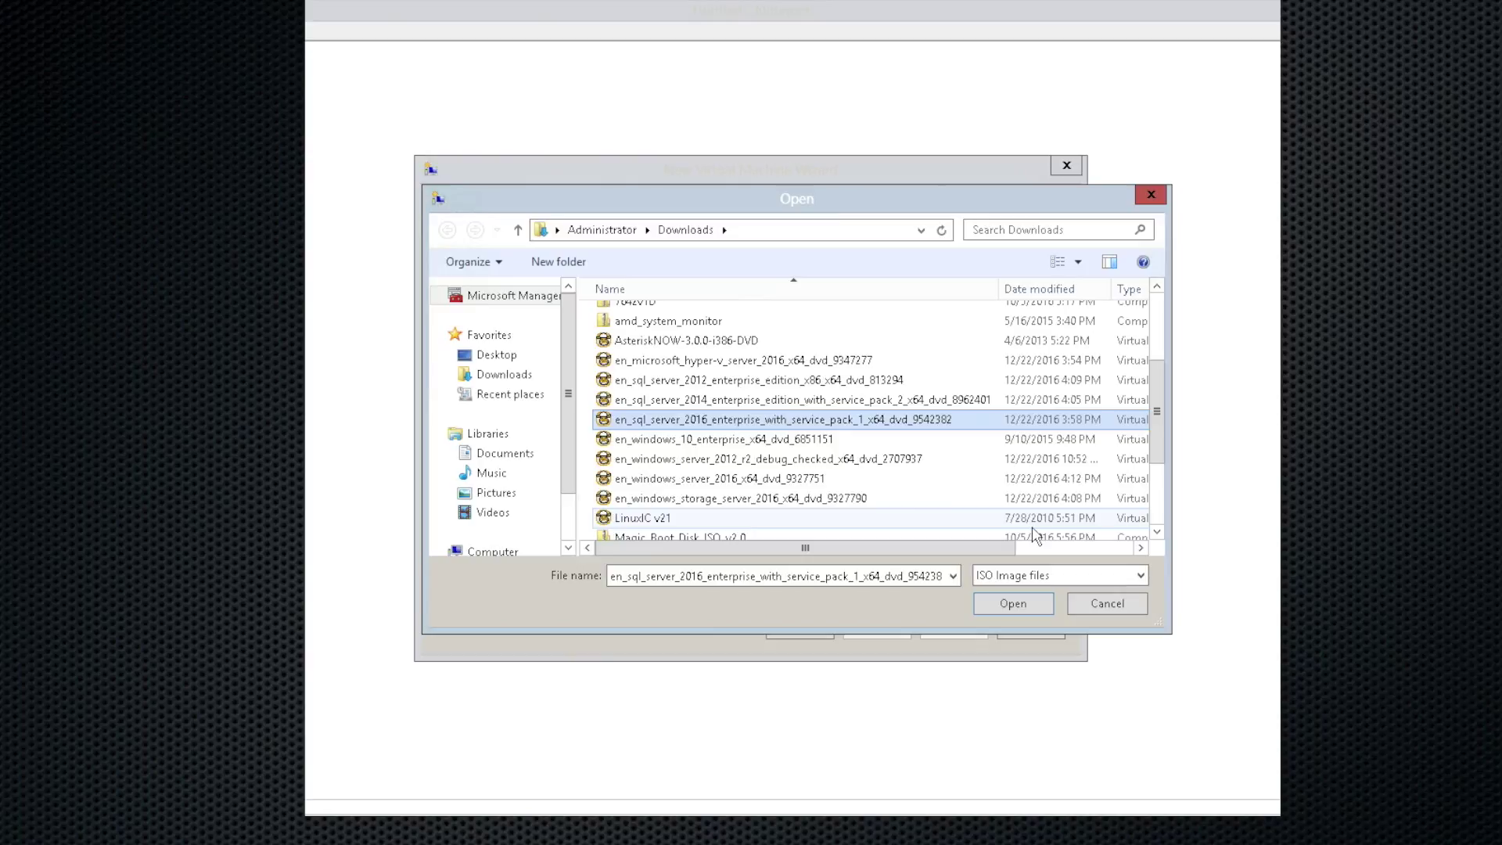
click(798, 480)
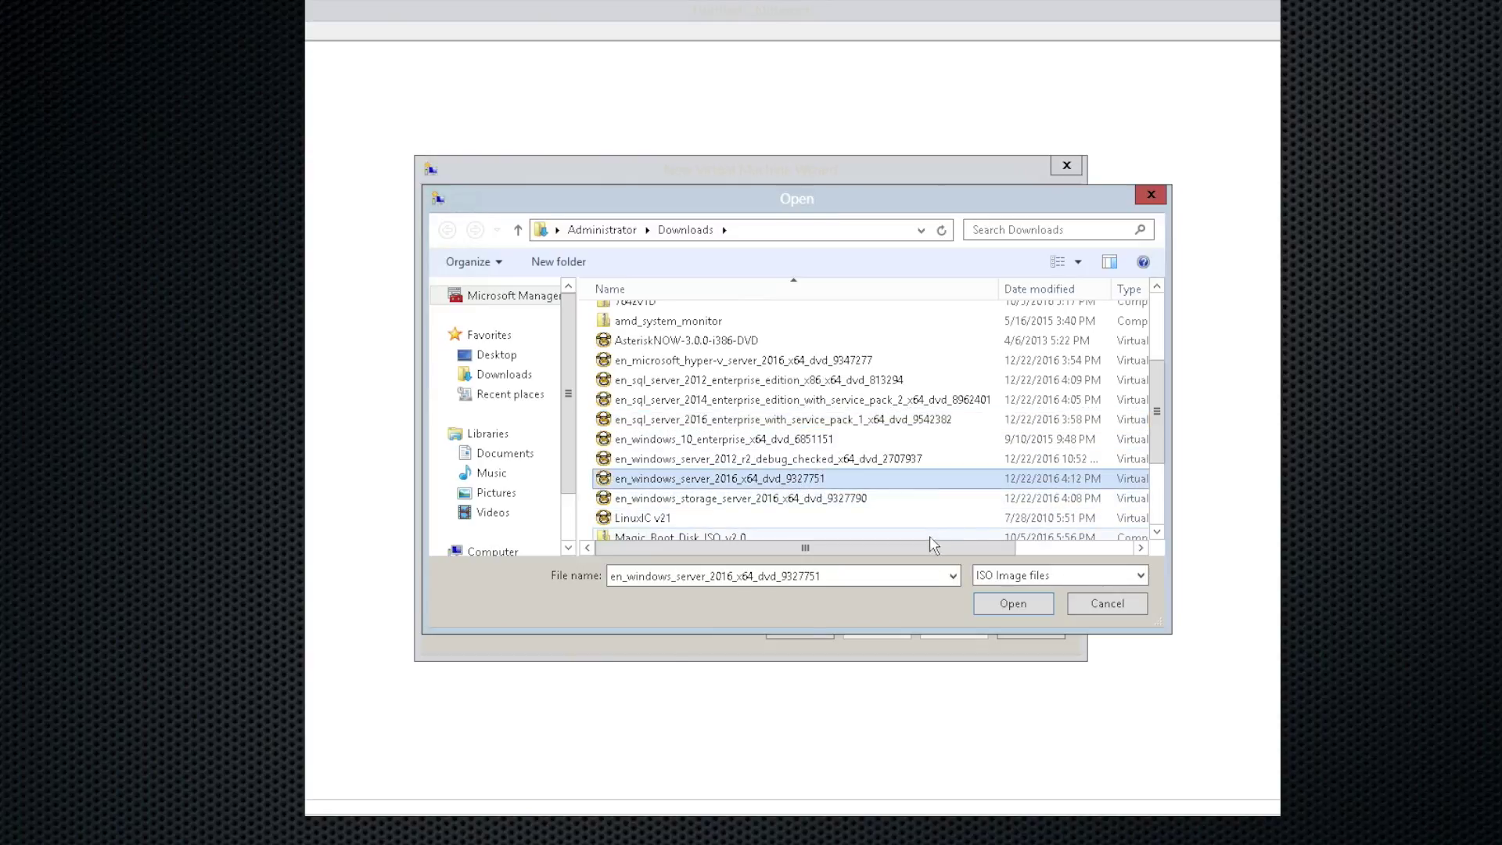
click(1011, 607)
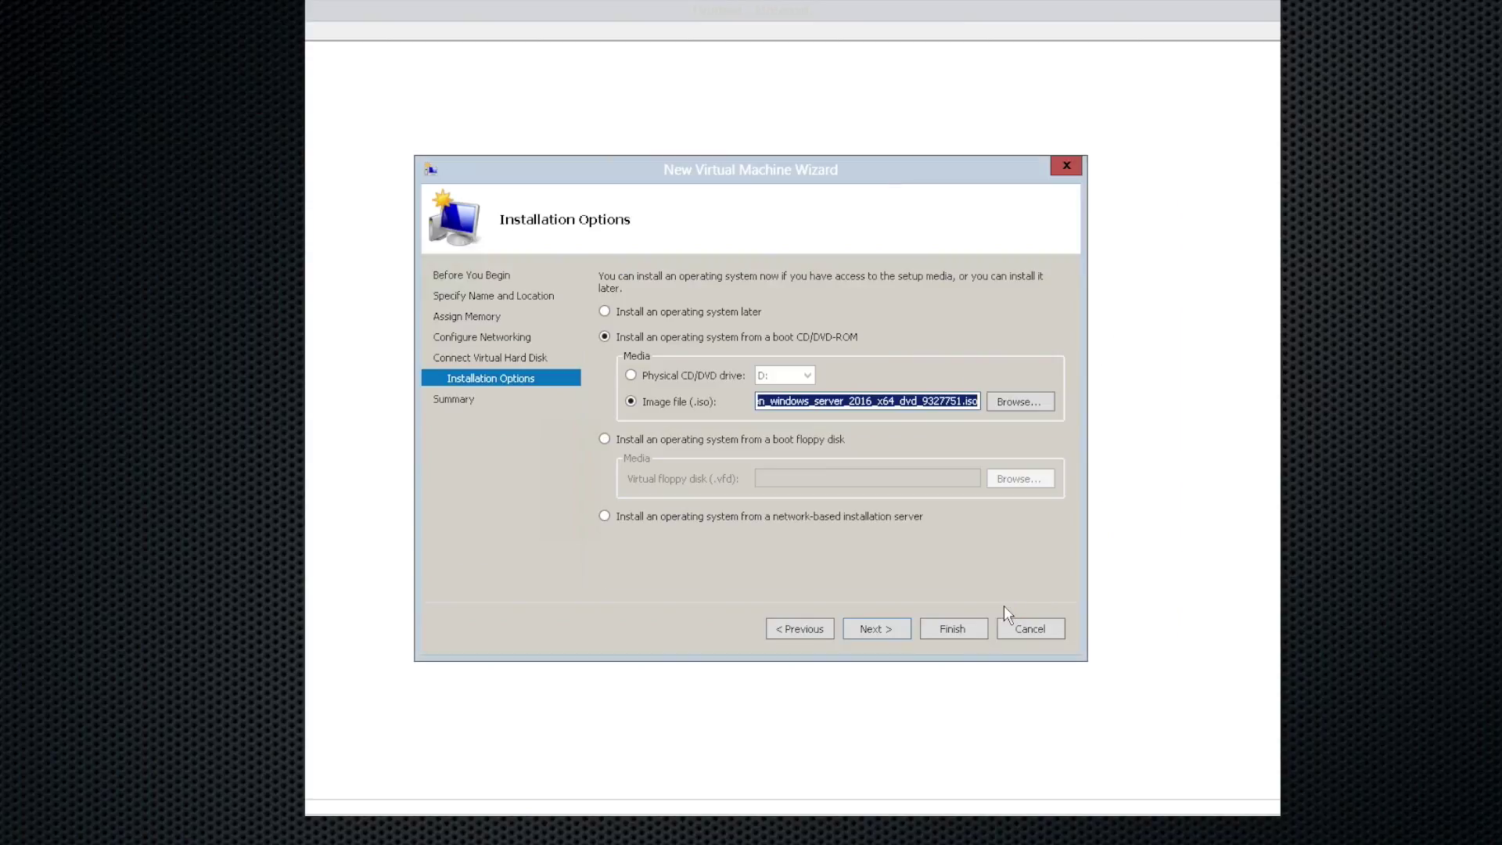
click(888, 630)
Step: Finish the wizard, open a console to 2016DC01, and power the VM on
click(953, 634)
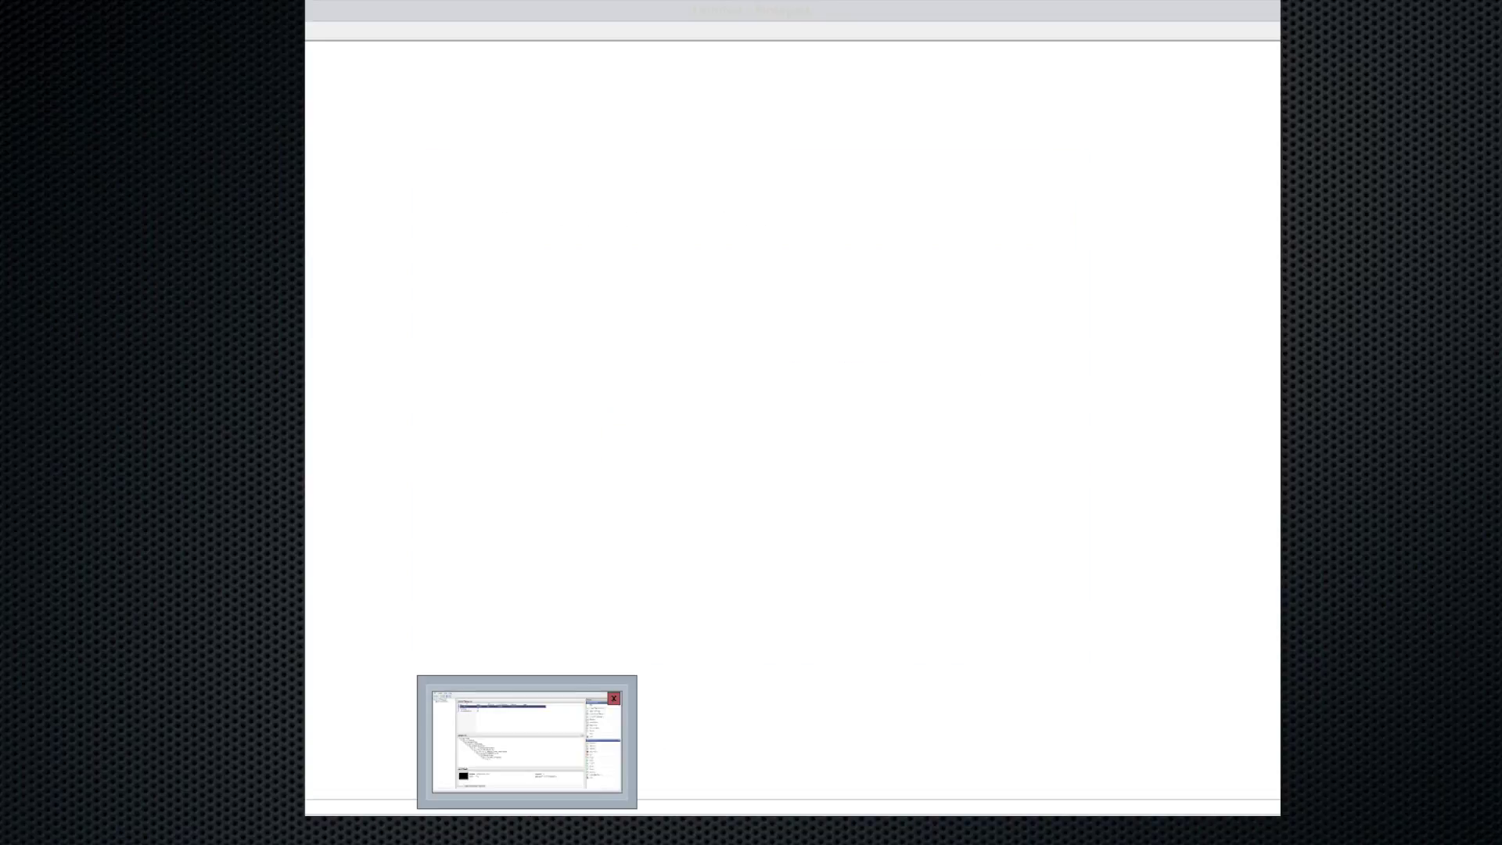
double_click(354, 138)
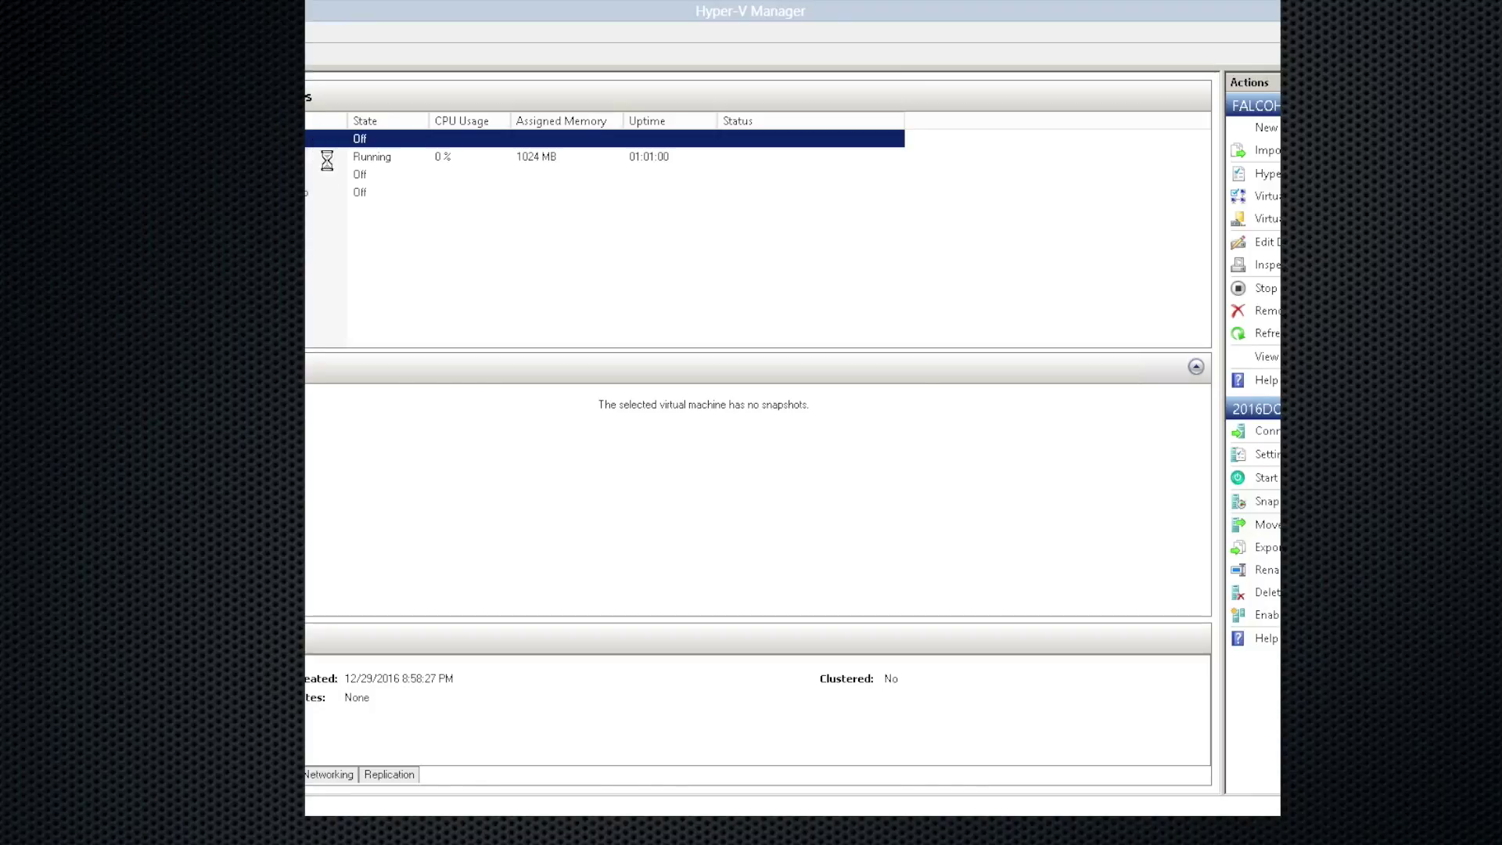
click(353, 61)
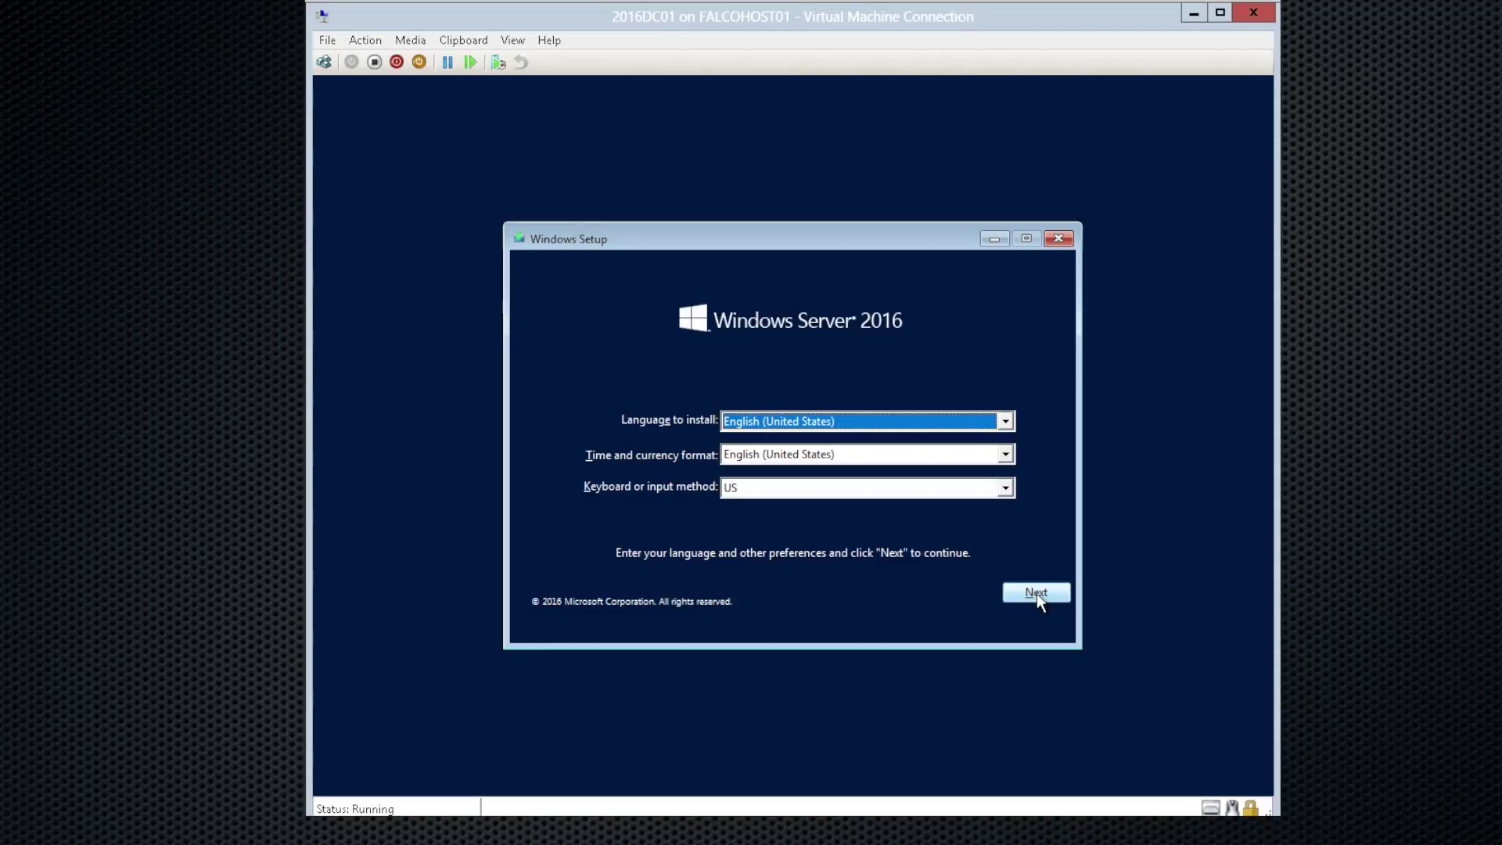
Step: Start Setup without a product key and choose Windows Server 2016 Datacenter (Desktop Experience)
click(1036, 593)
click(821, 448)
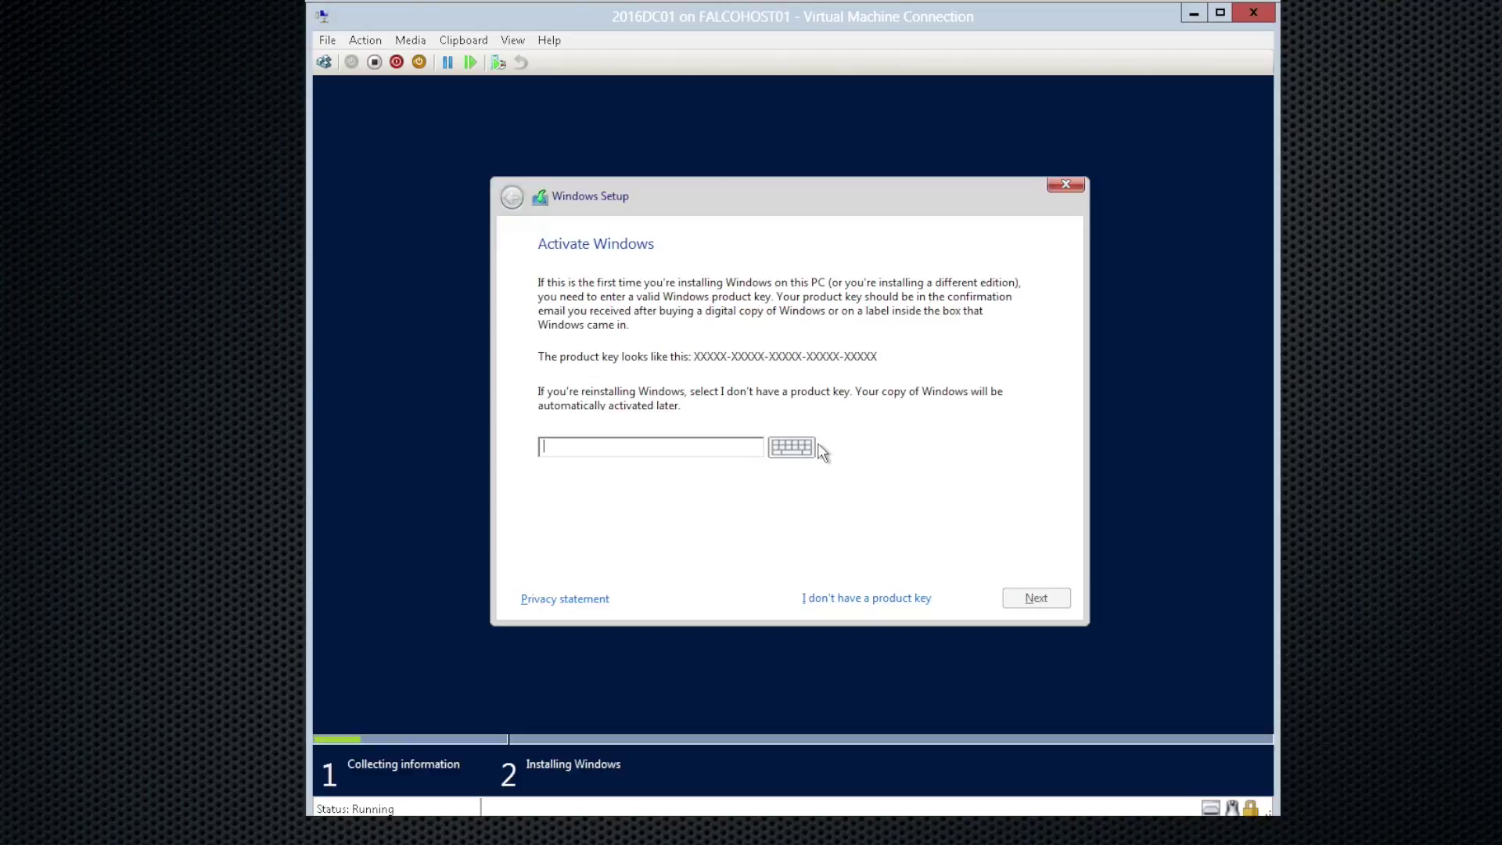
click(707, 449)
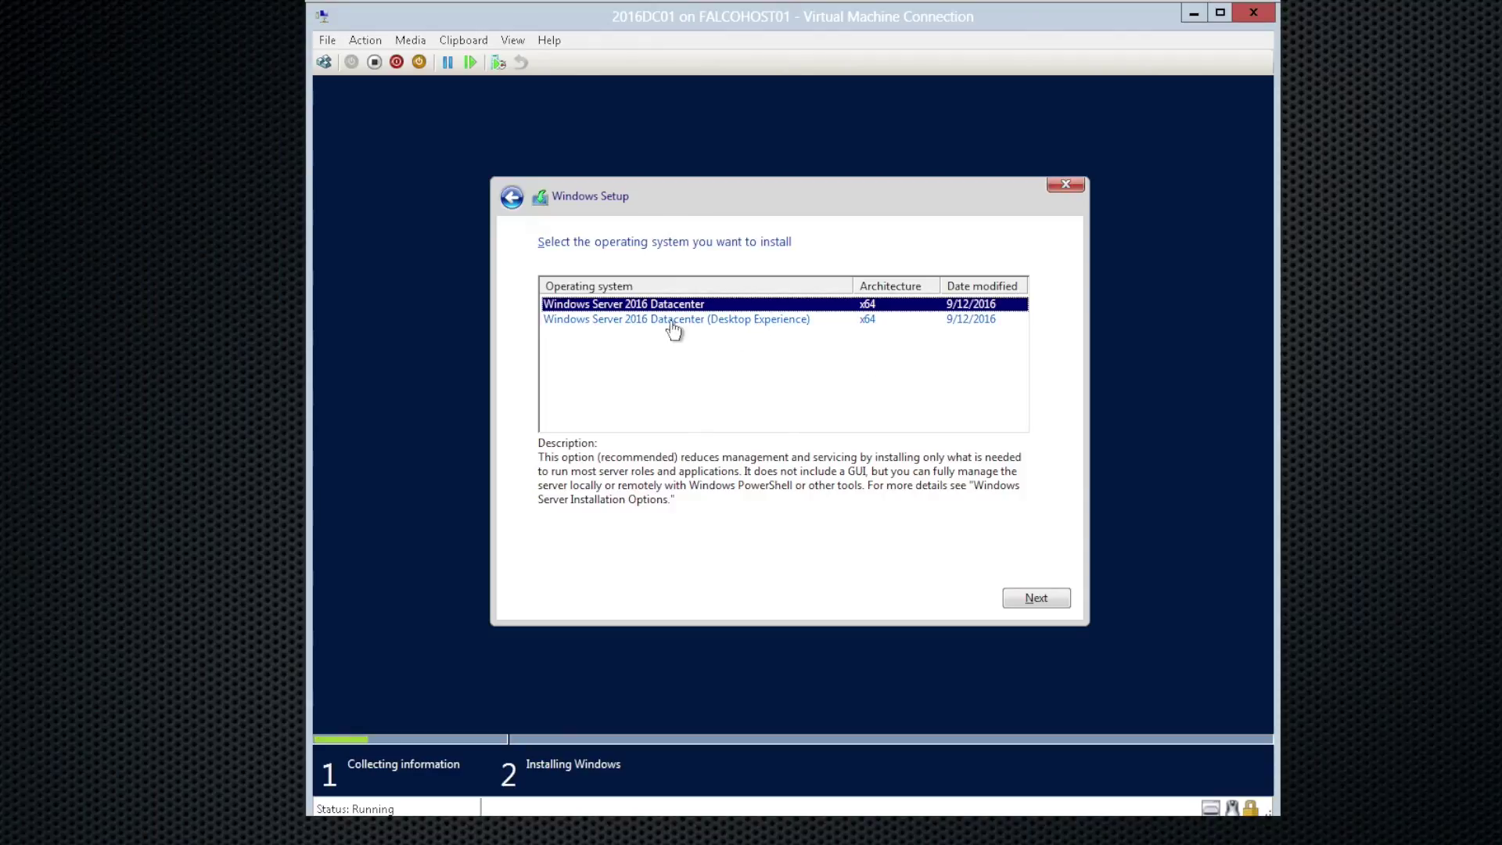
click(593, 320)
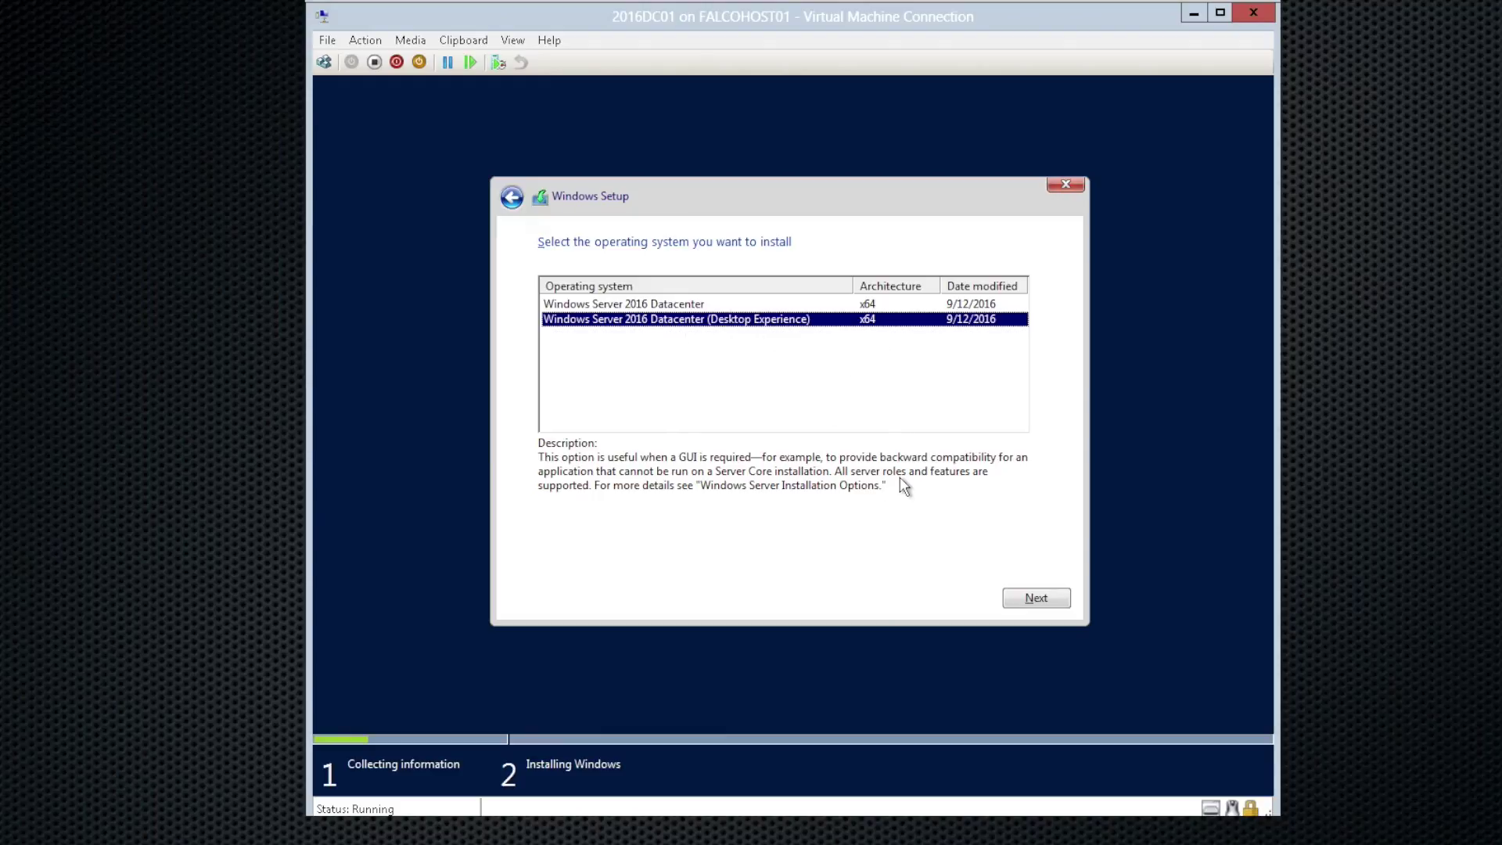
click(1034, 598)
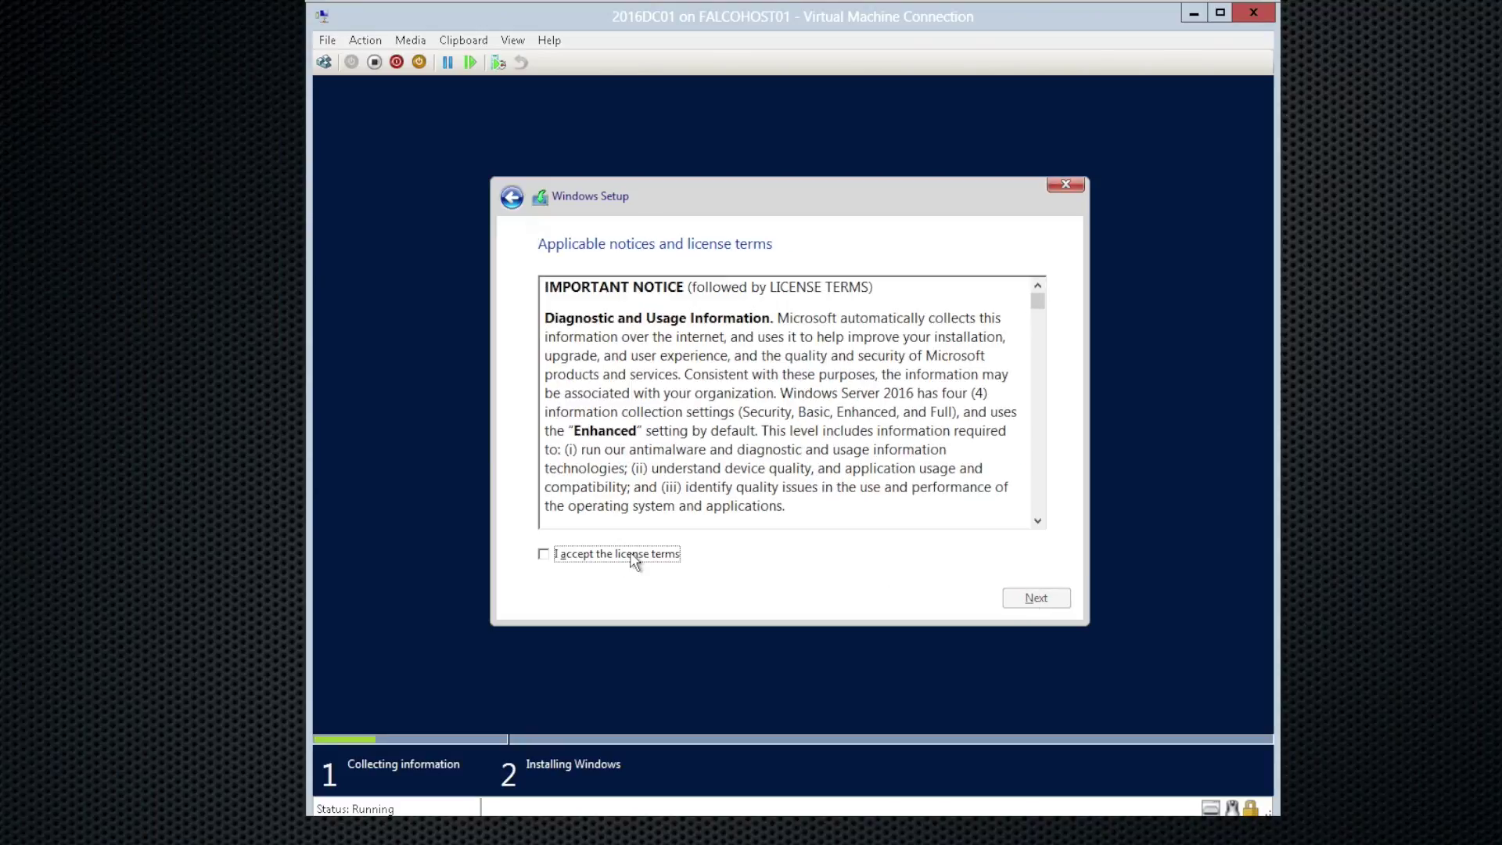
Step: Accept the license terms and choose Custom: Install Windows only (advanced)
click(628, 559)
click(1057, 599)
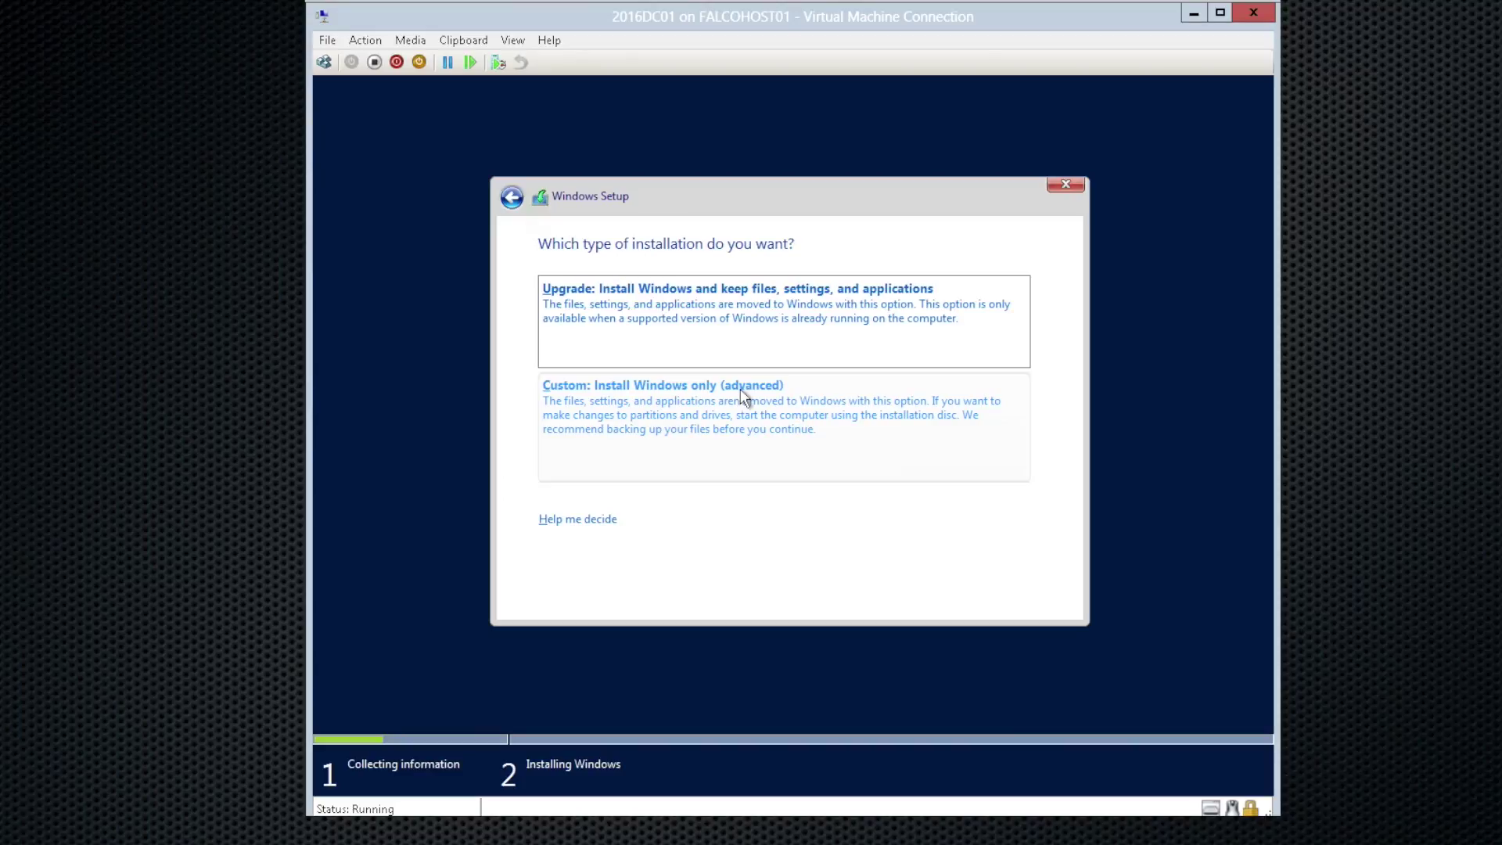
click(766, 409)
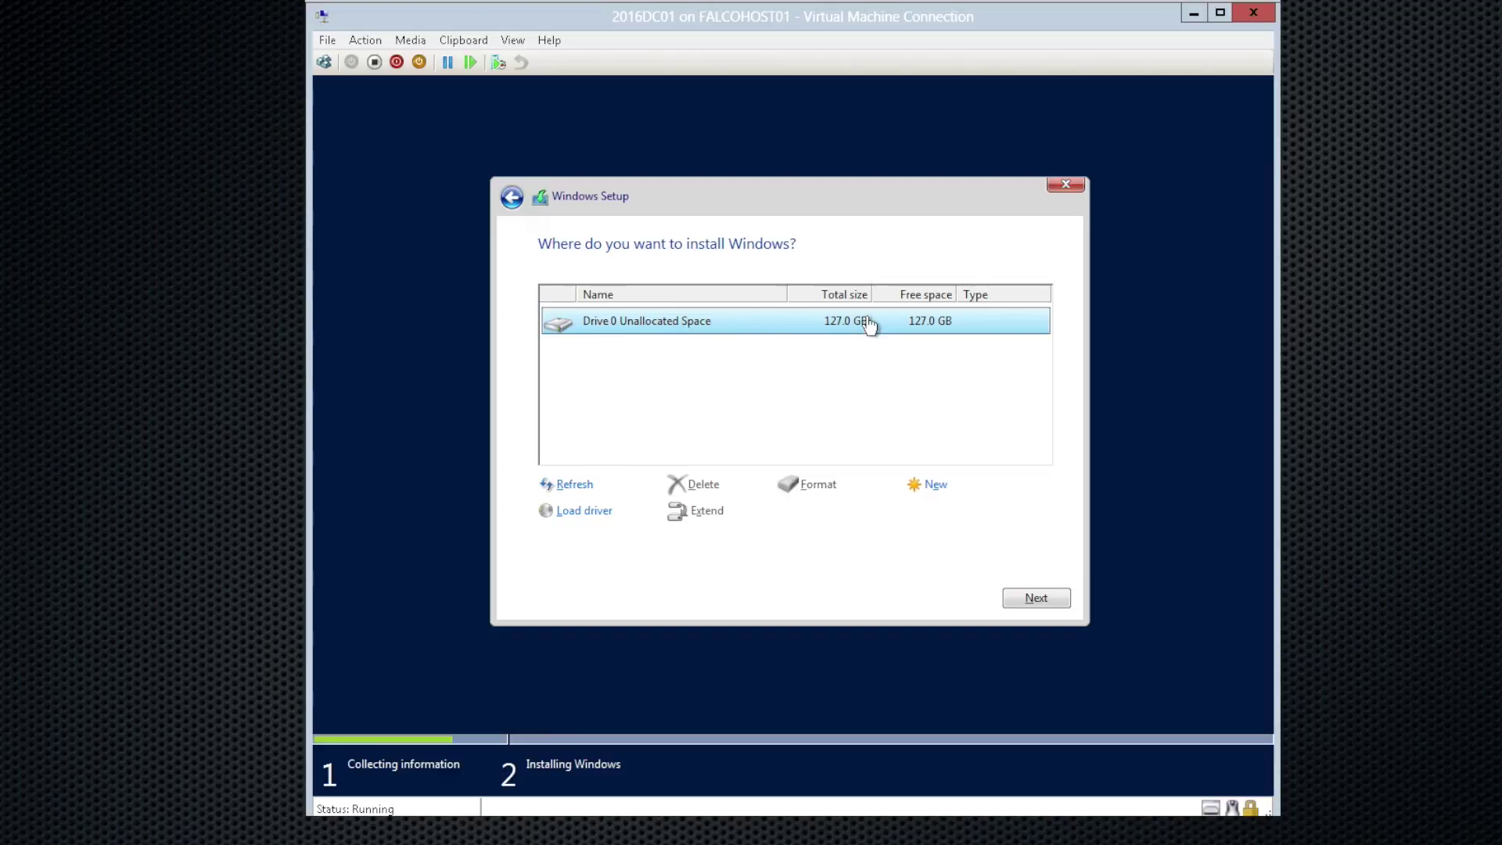
Step: Install Windows onto Drive 0's 127.0 GB unallocated space and wait for setup to finish
click(1019, 599)
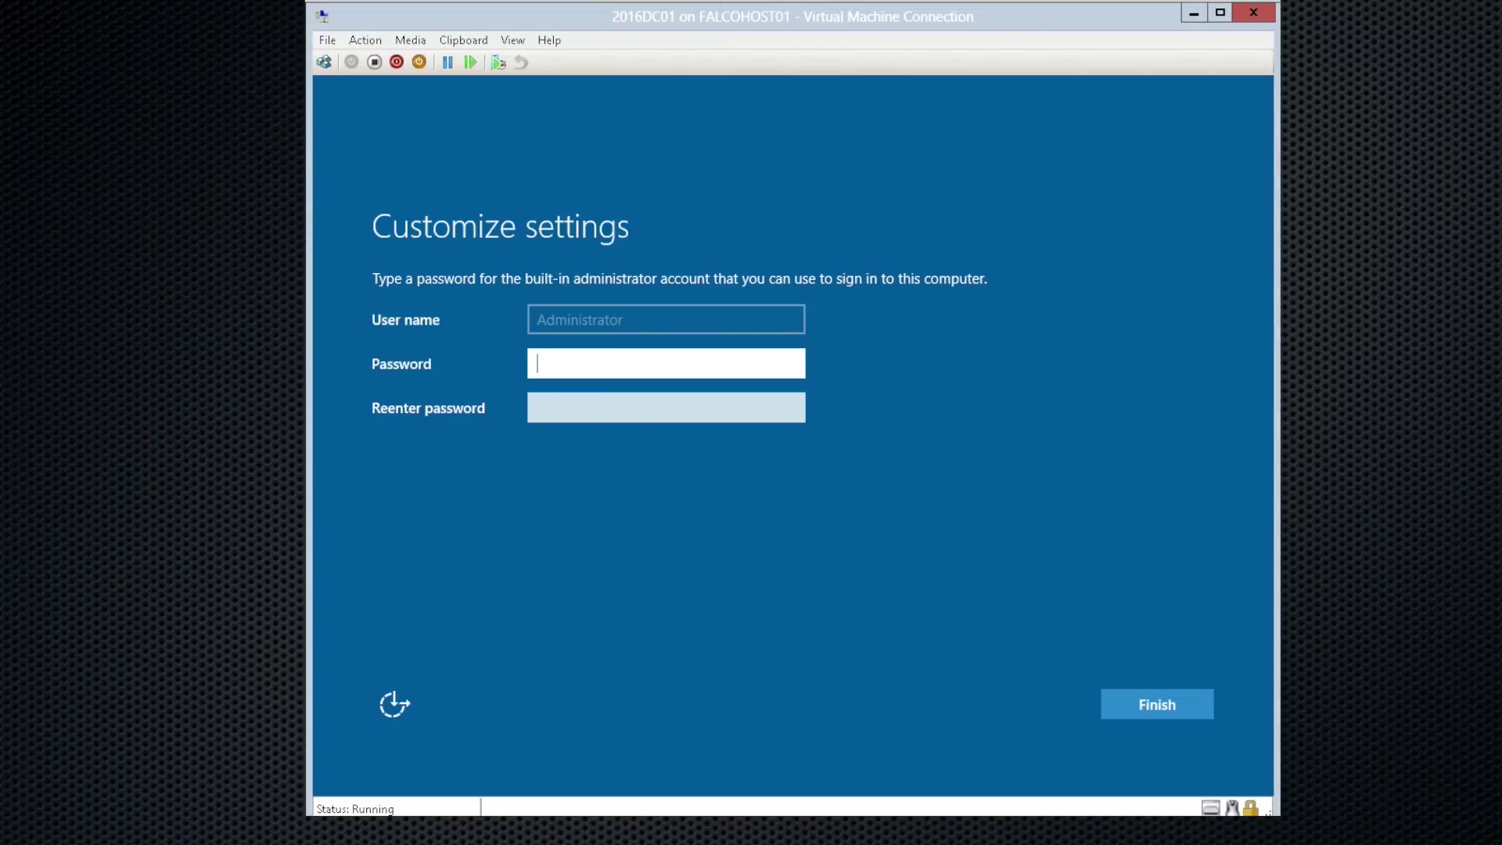
Step: Enter and confirm the Administrator account password, then finish setup
text(P@ssw0rd)
key(Tab)
text(P@ssw0rd)
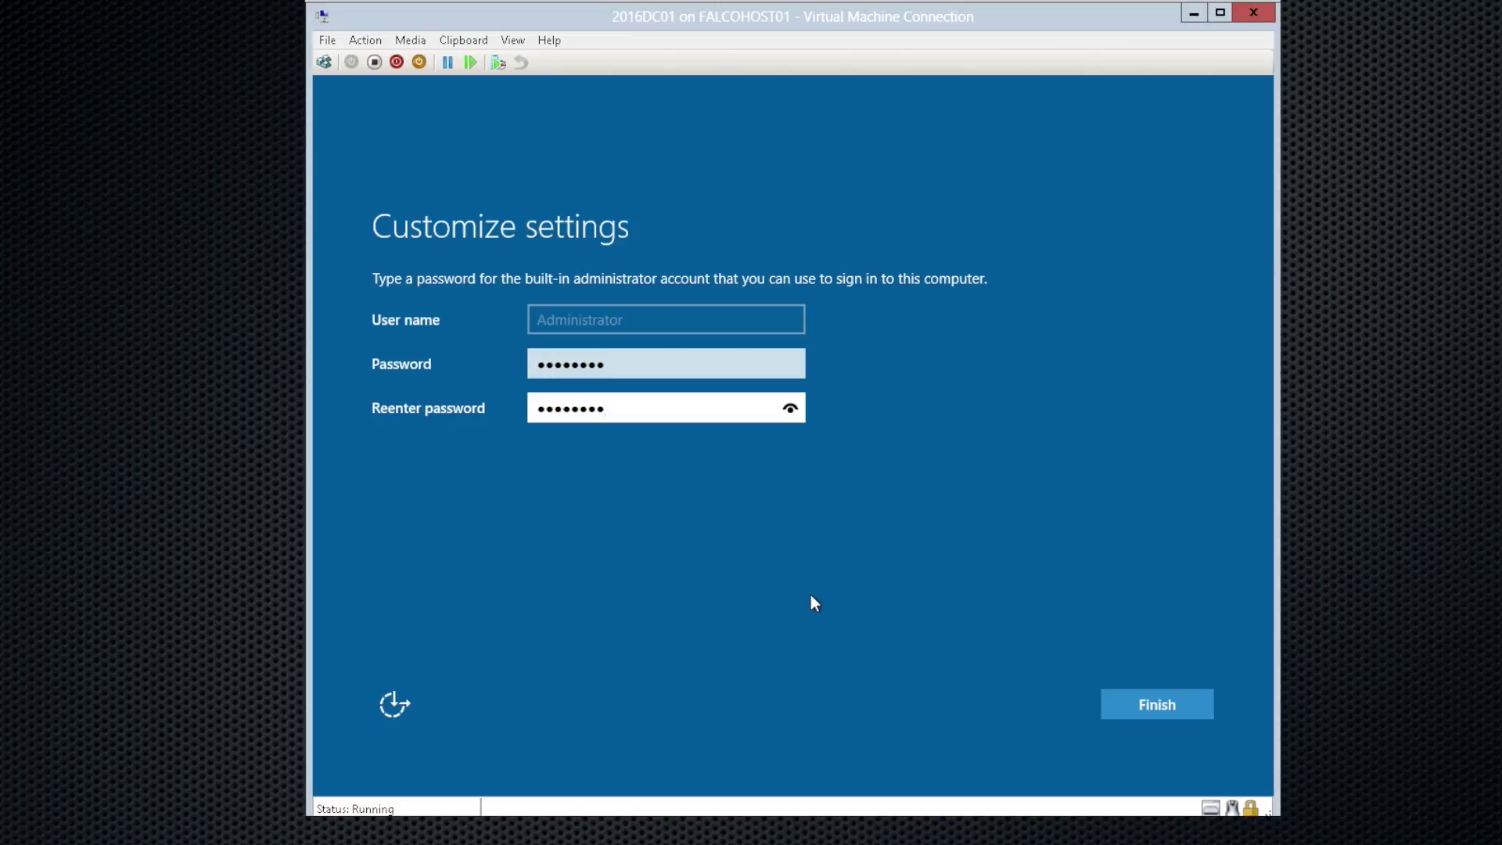
click(1163, 704)
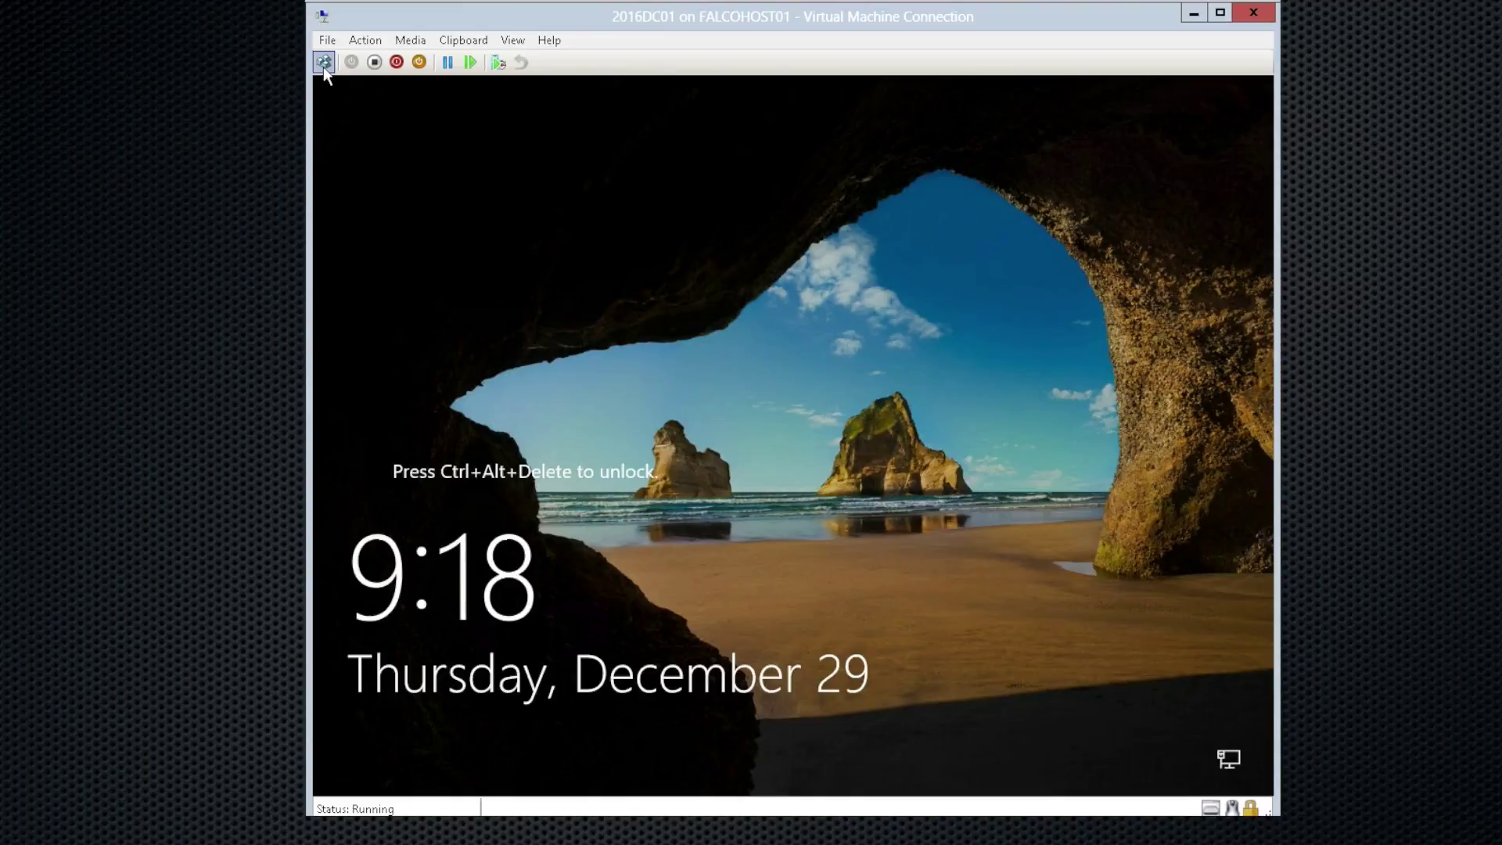
Step: Send Ctrl+Alt+Delete and sign in as Administrator with the account password
click(323, 65)
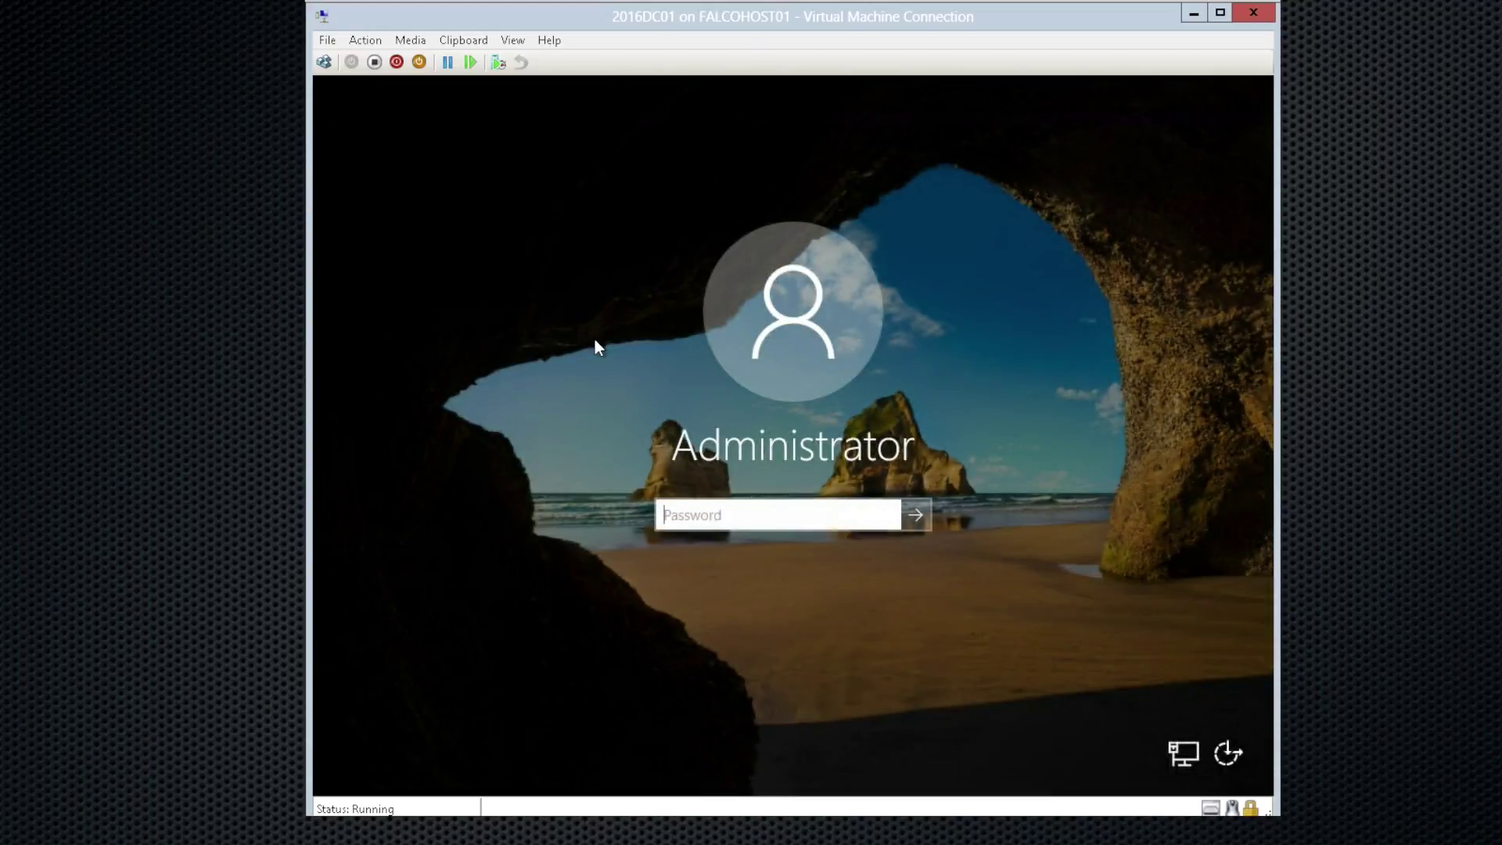
text(••••••••)
key(Return)
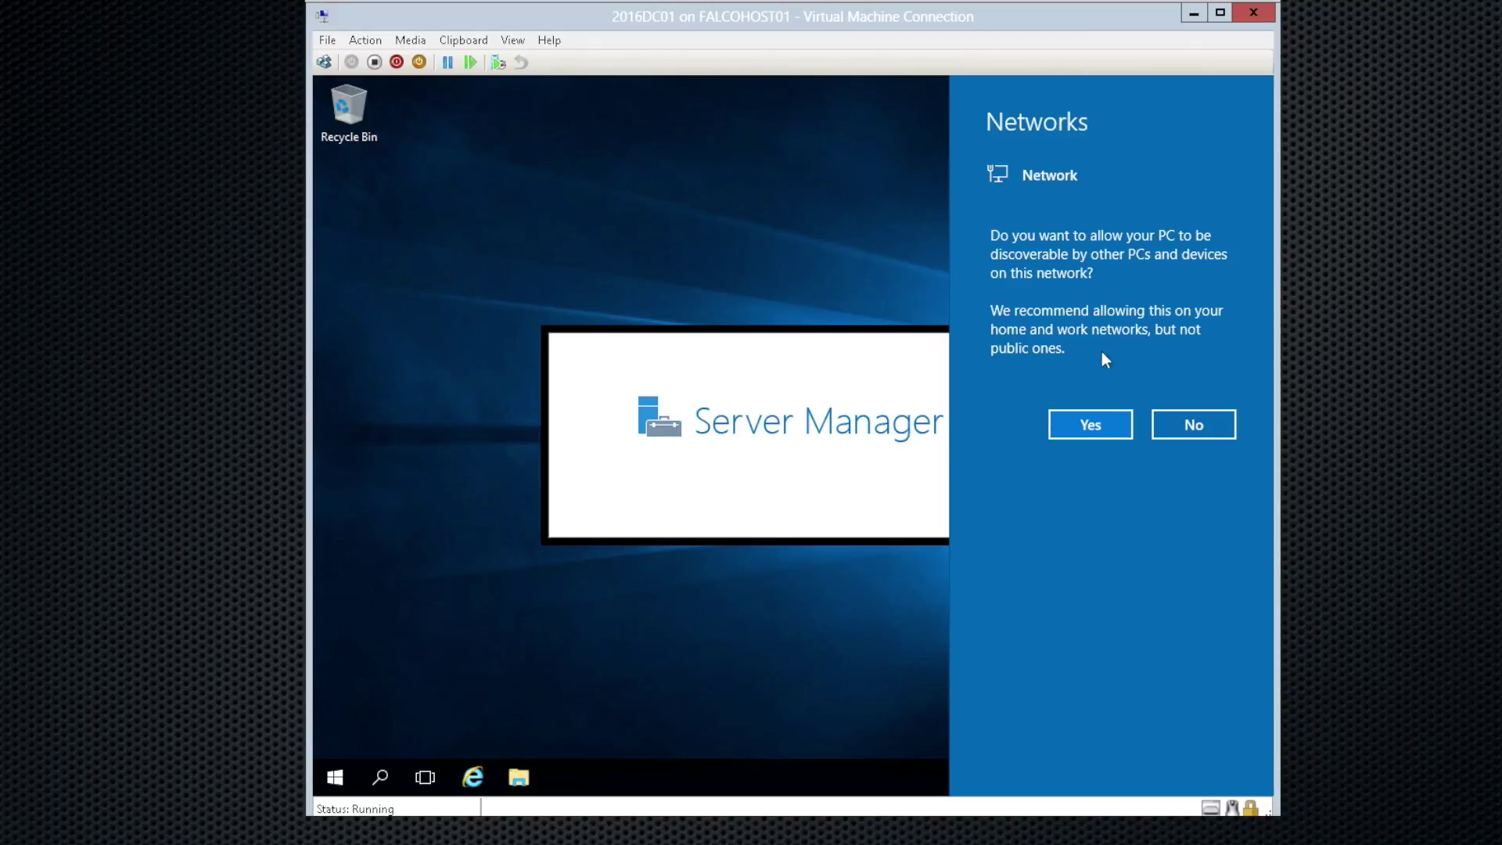
Step: Answer Yes to making the PC discoverable on the network
click(1092, 429)
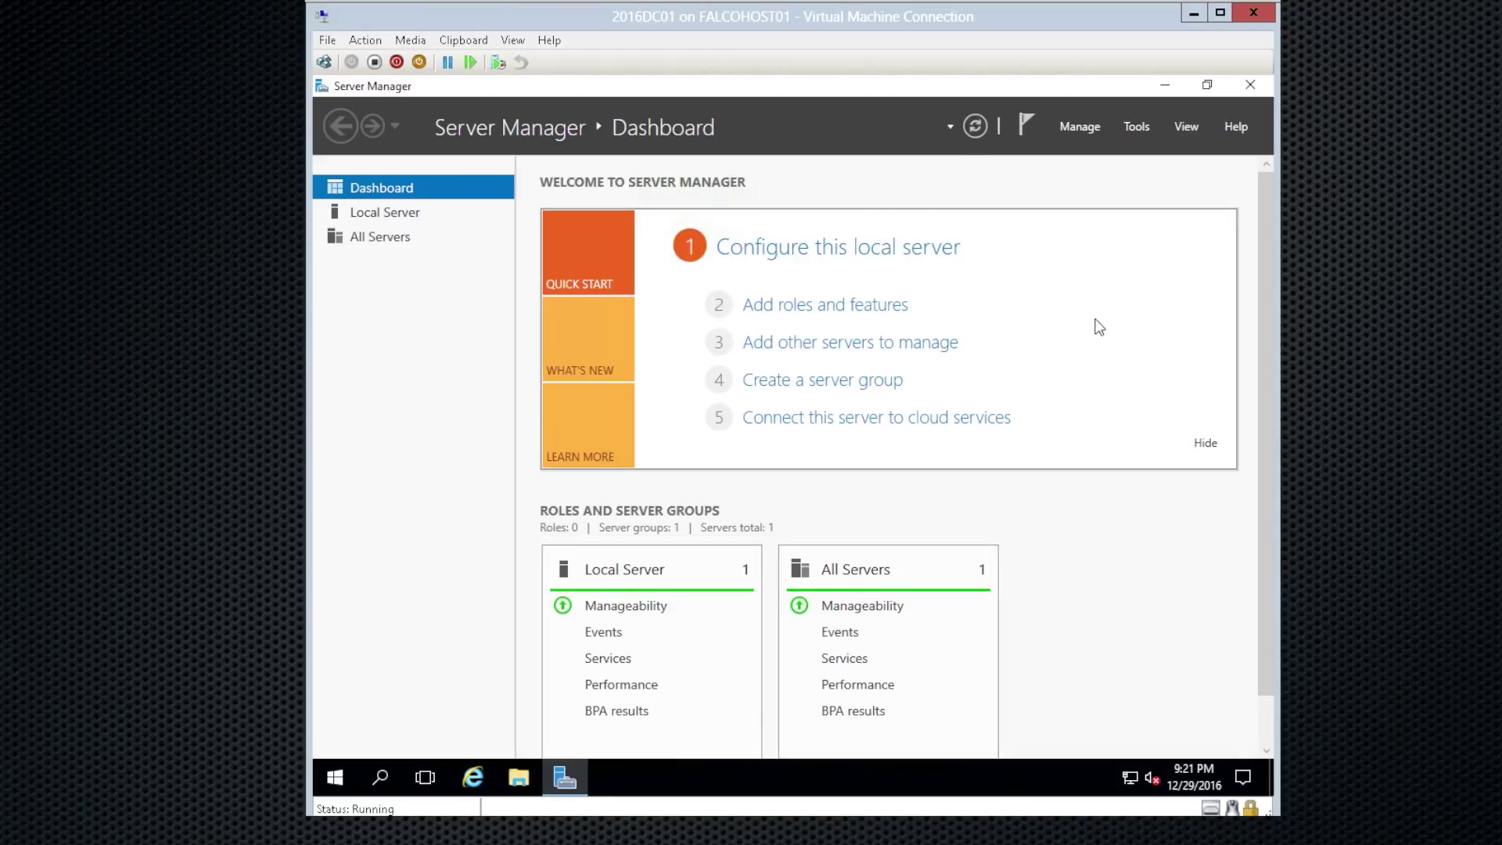
Step: Search 'windows update' from Start, open Windows Settings and go to Update & security
key(super)
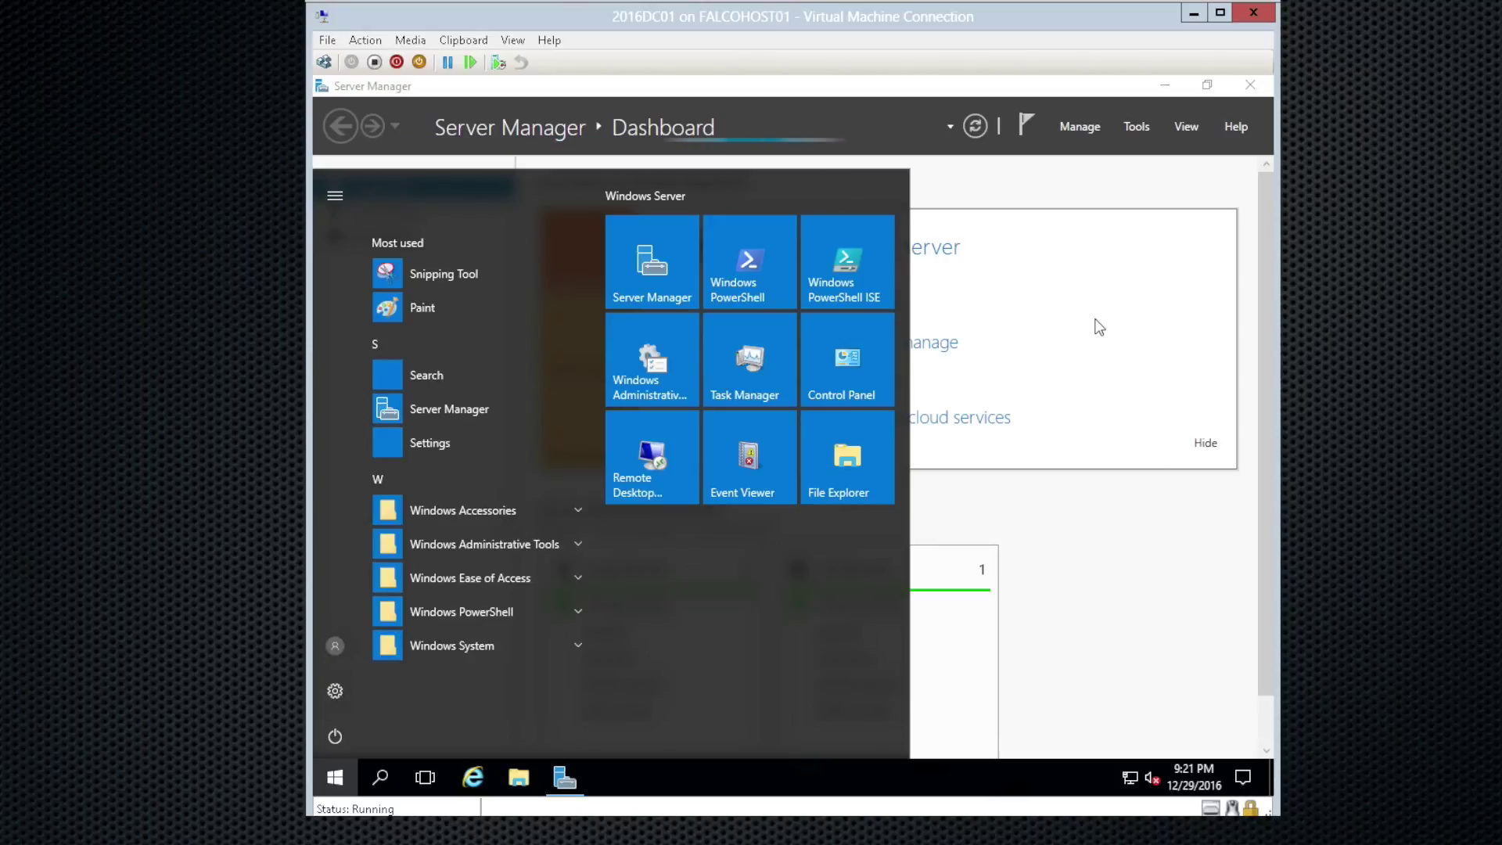
key(super)
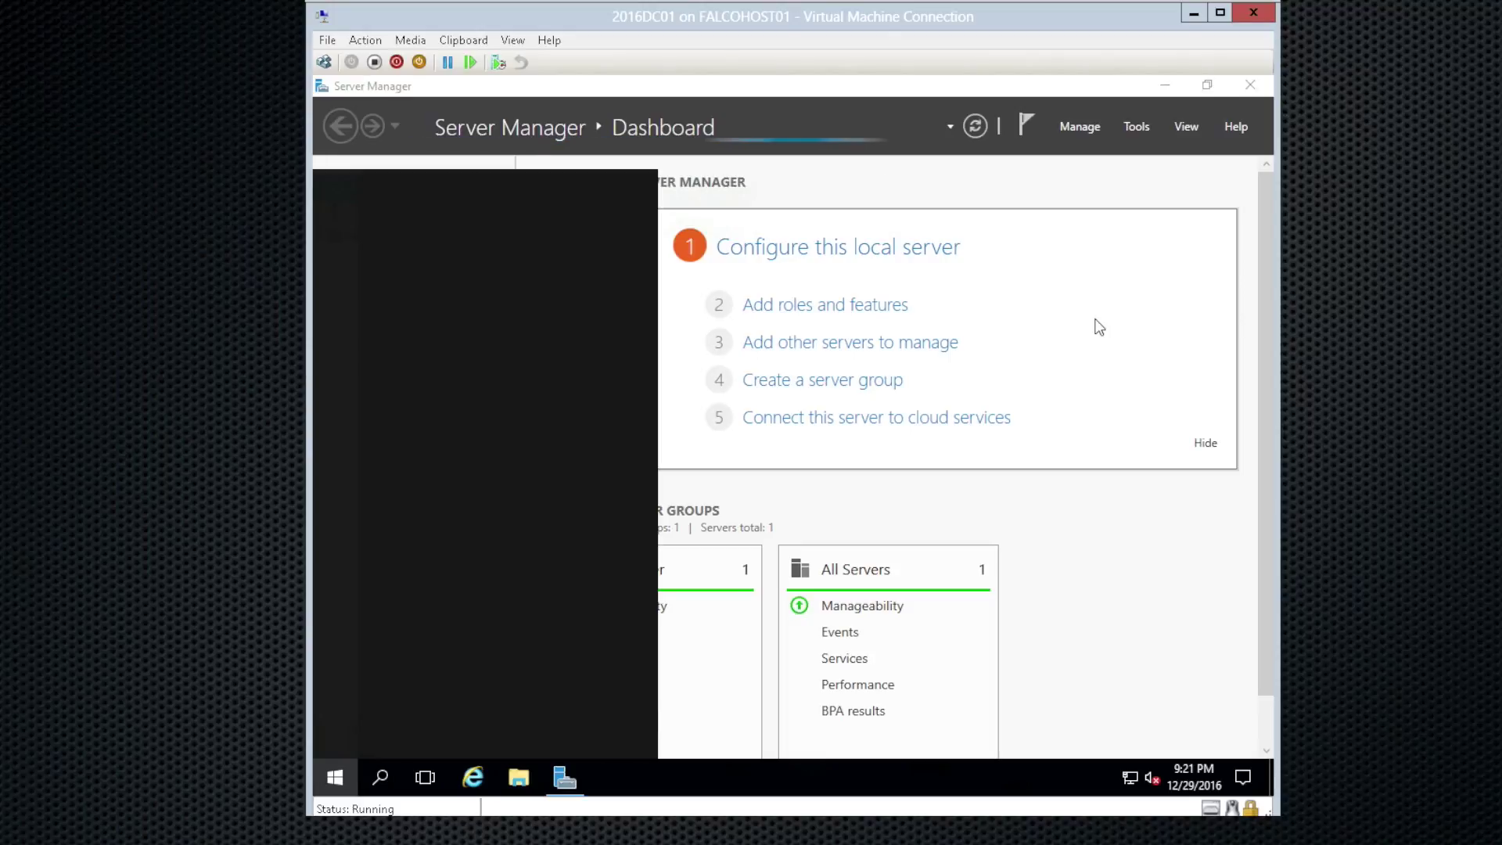
text(wi)
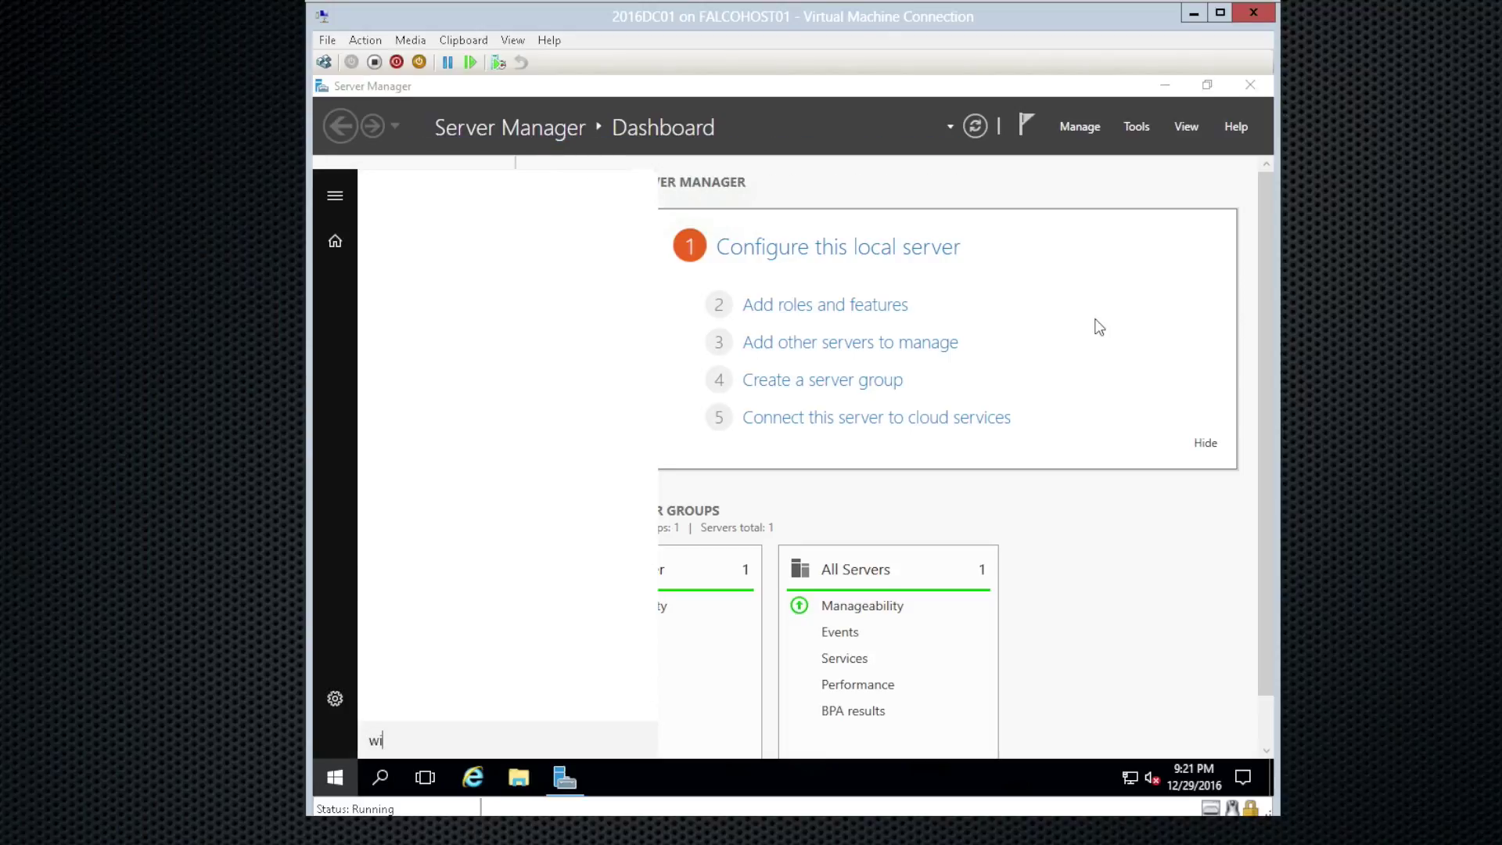
text(n)
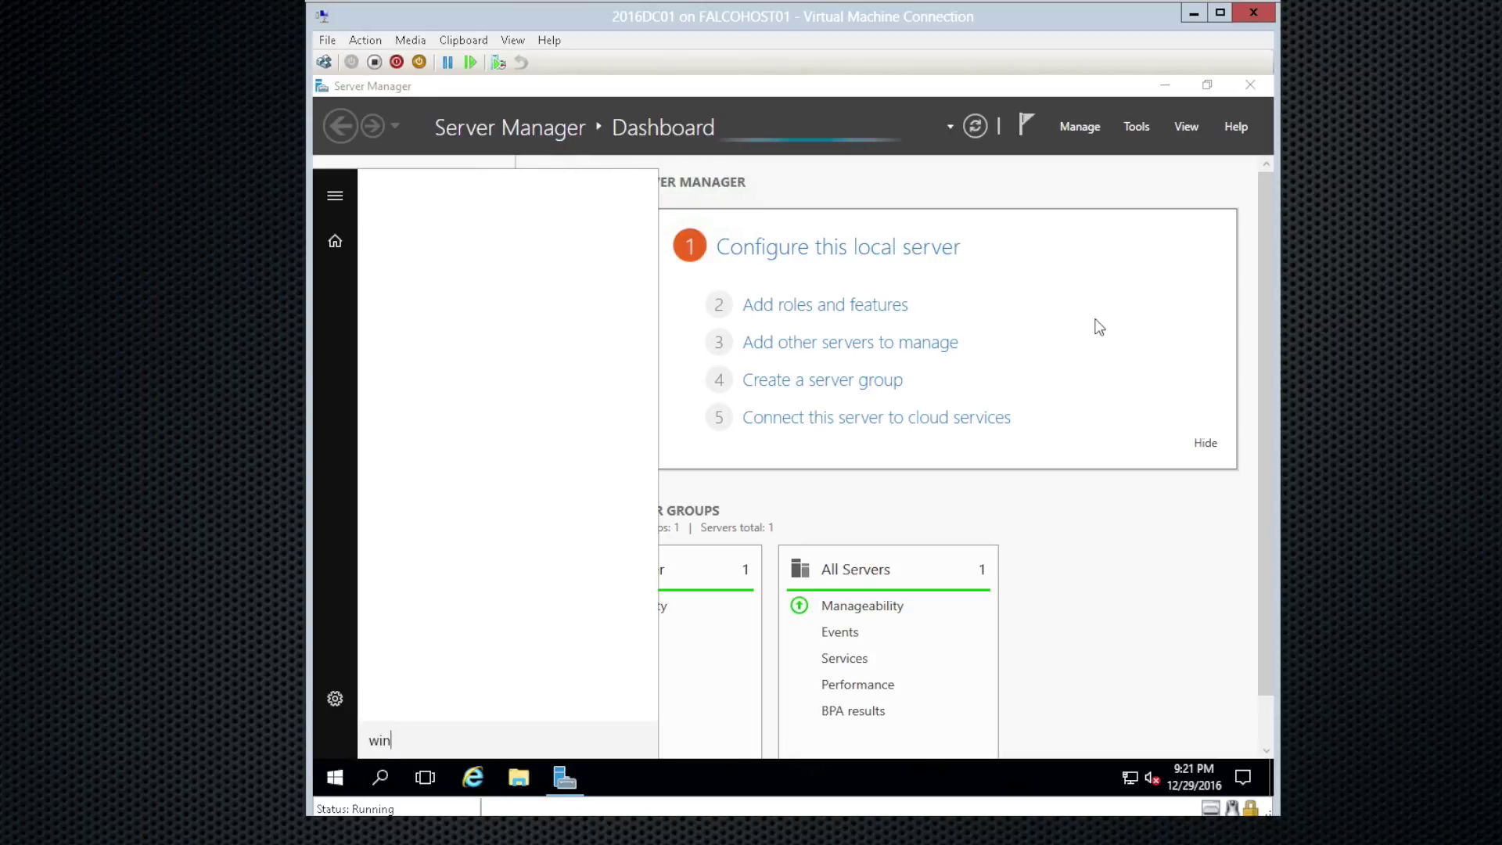
text(dows update)
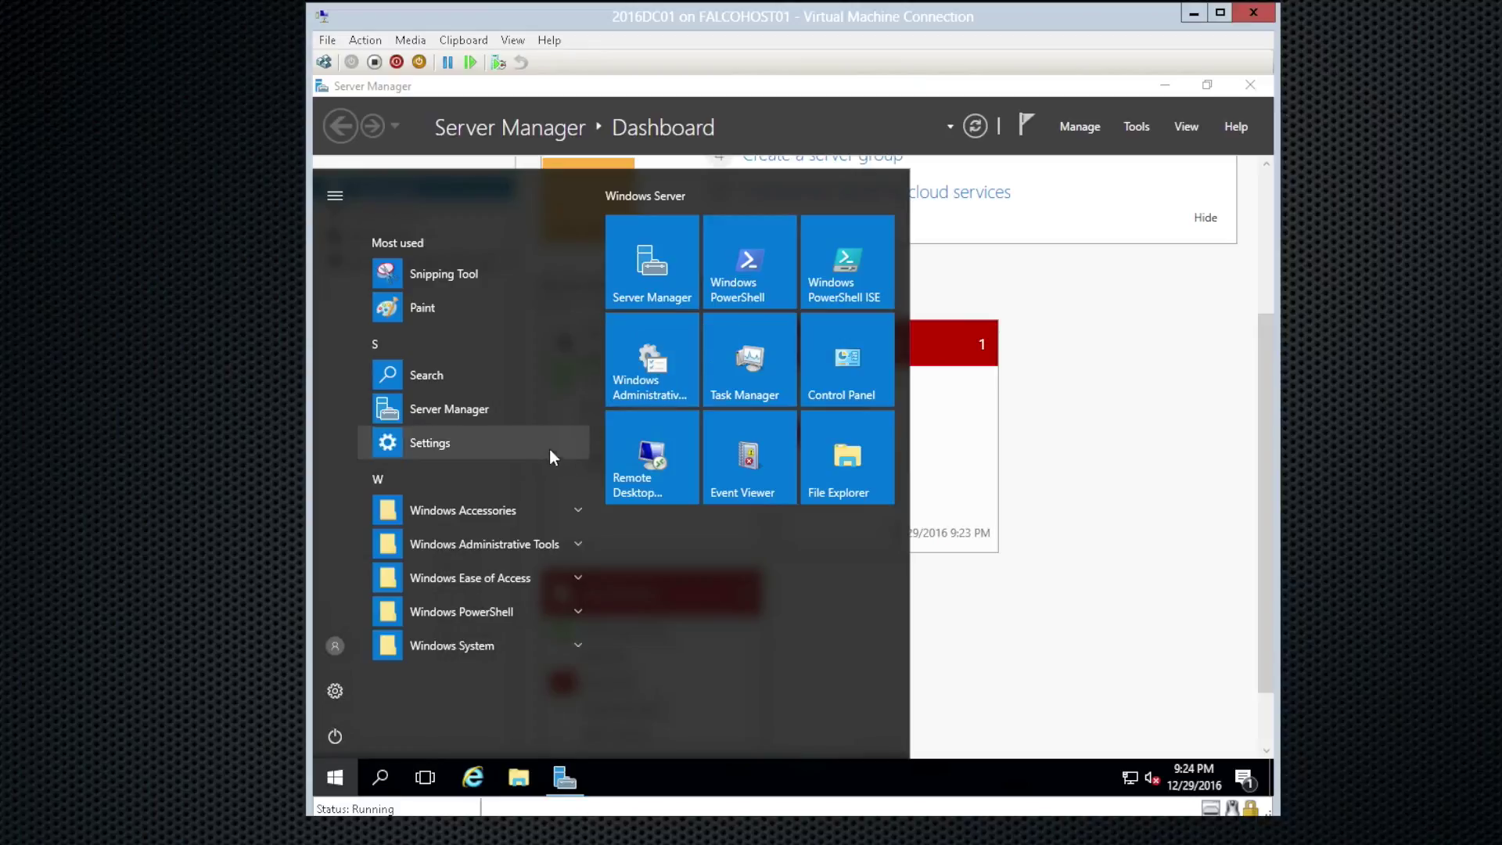
click(430, 443)
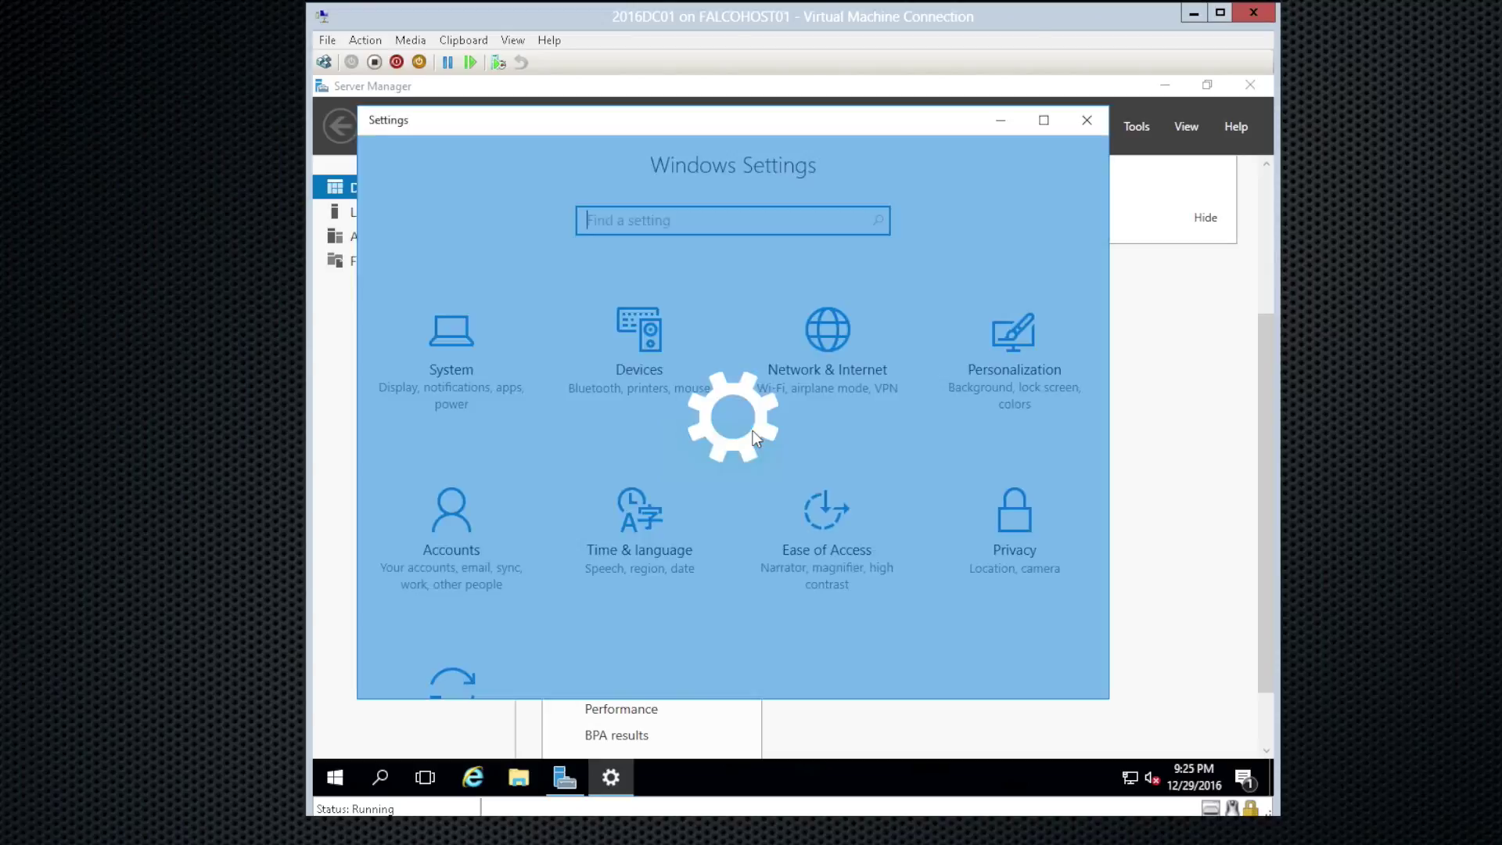
scroll(767, 501, down, 2)
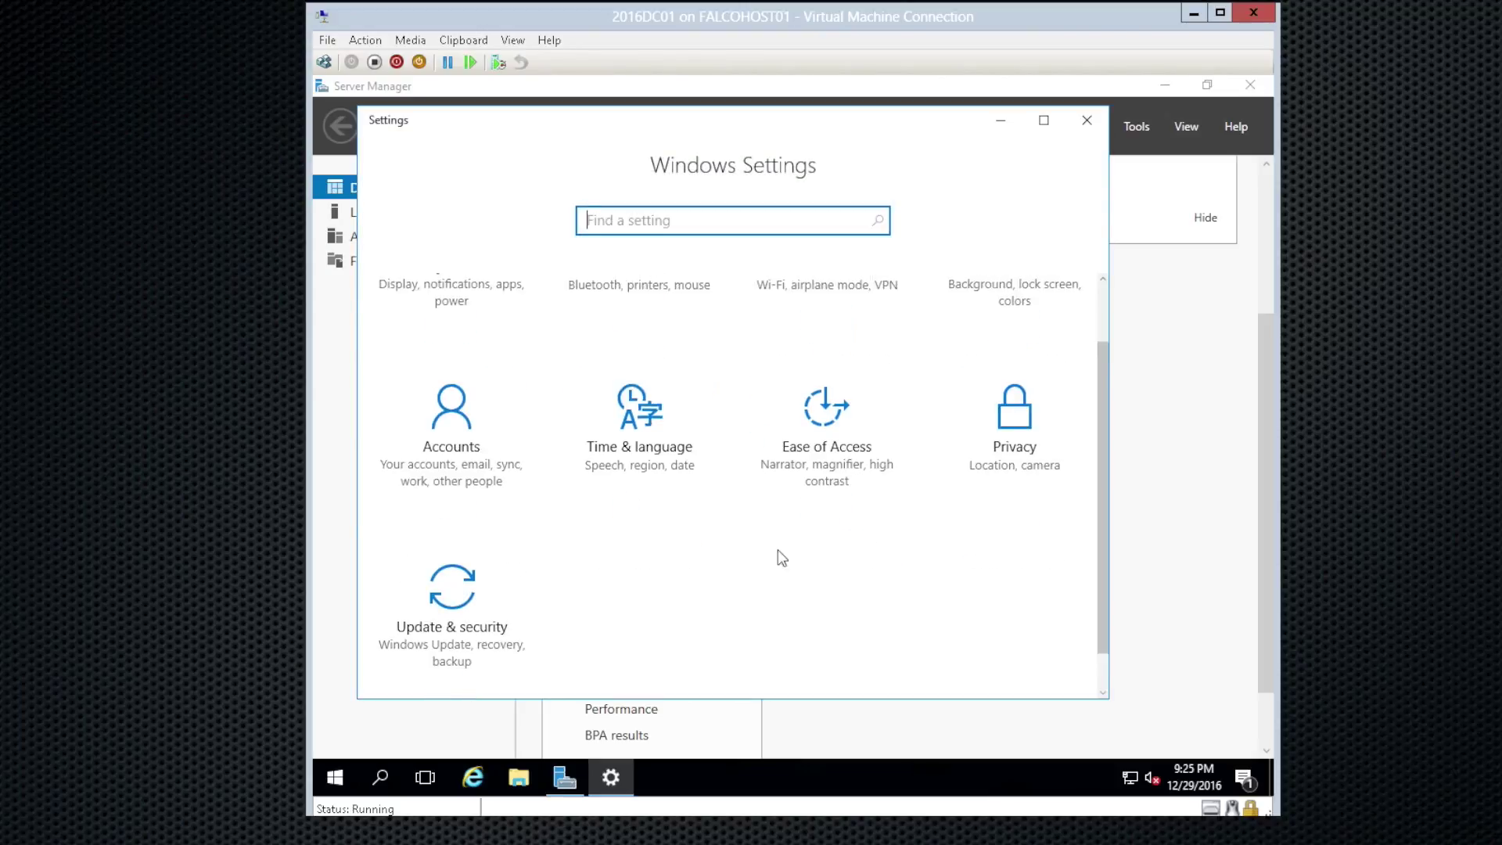
click(451, 580)
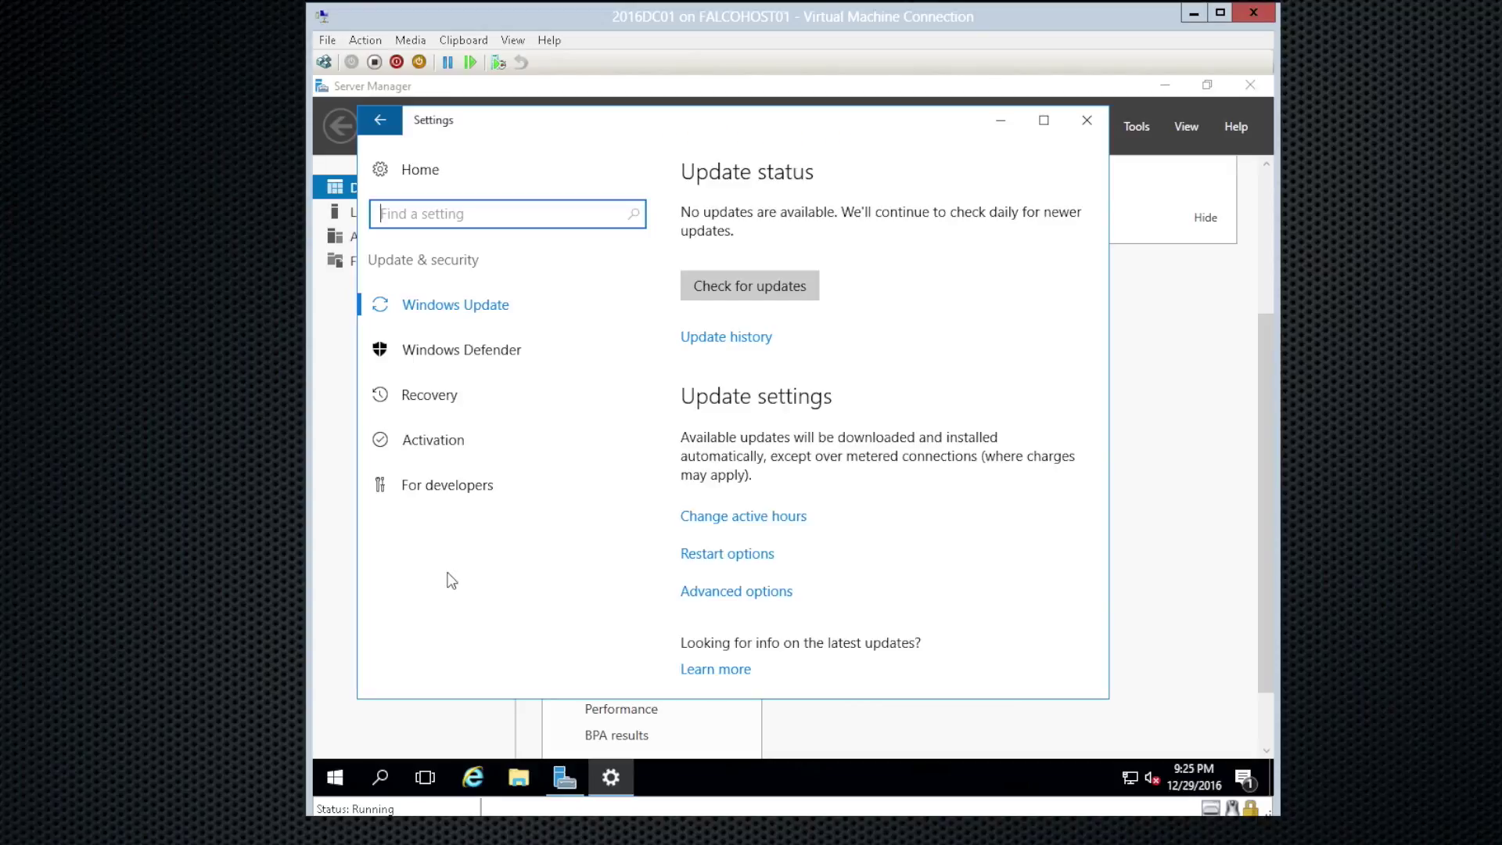
Step: Run Check for updates so the four found updates, including KB3206632, start downloading
click(792, 283)
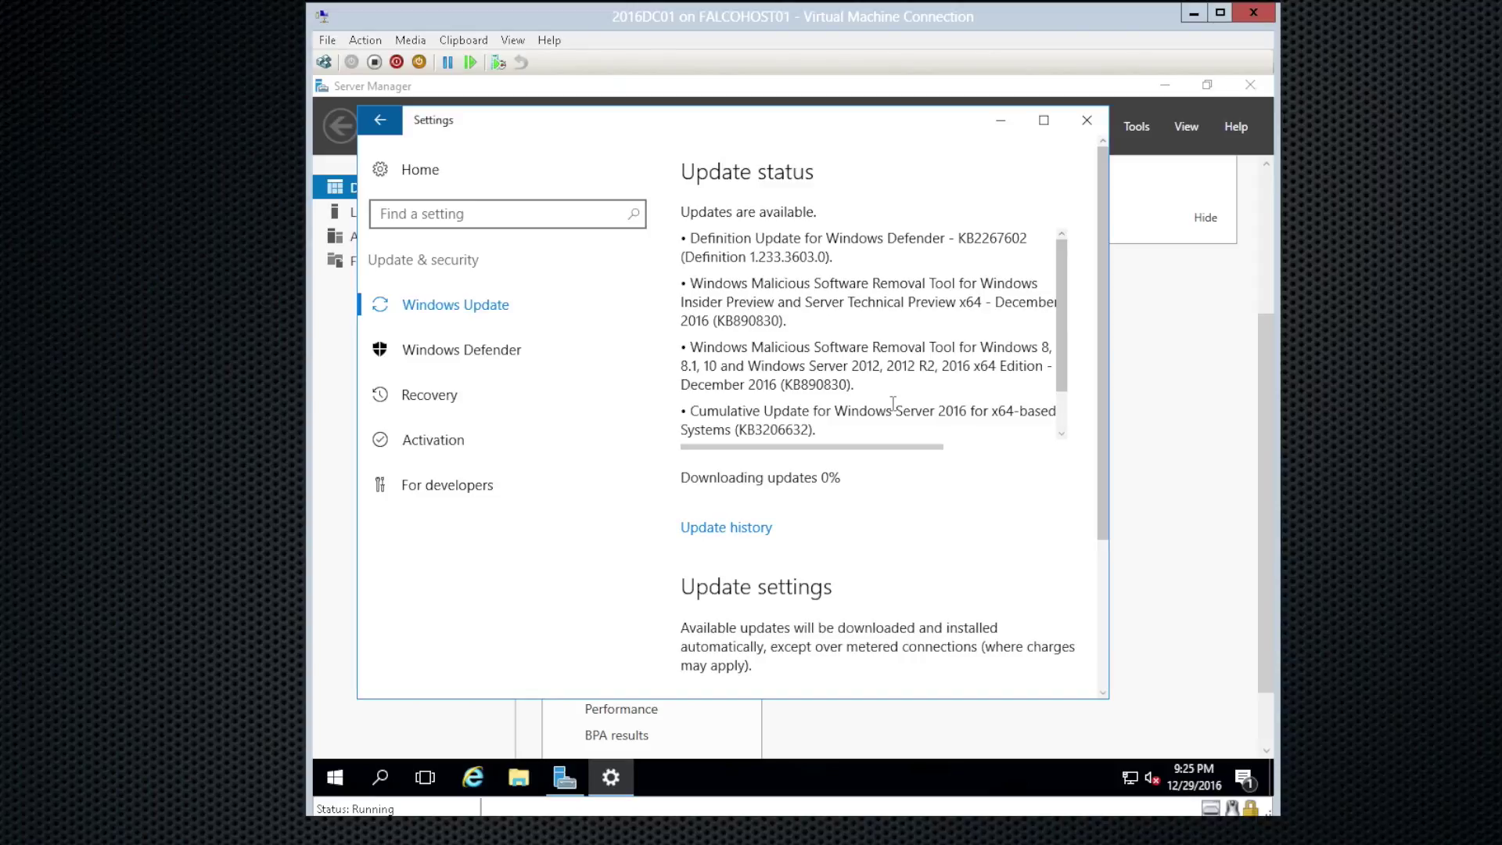
drag(1065, 383, 1058, 299)
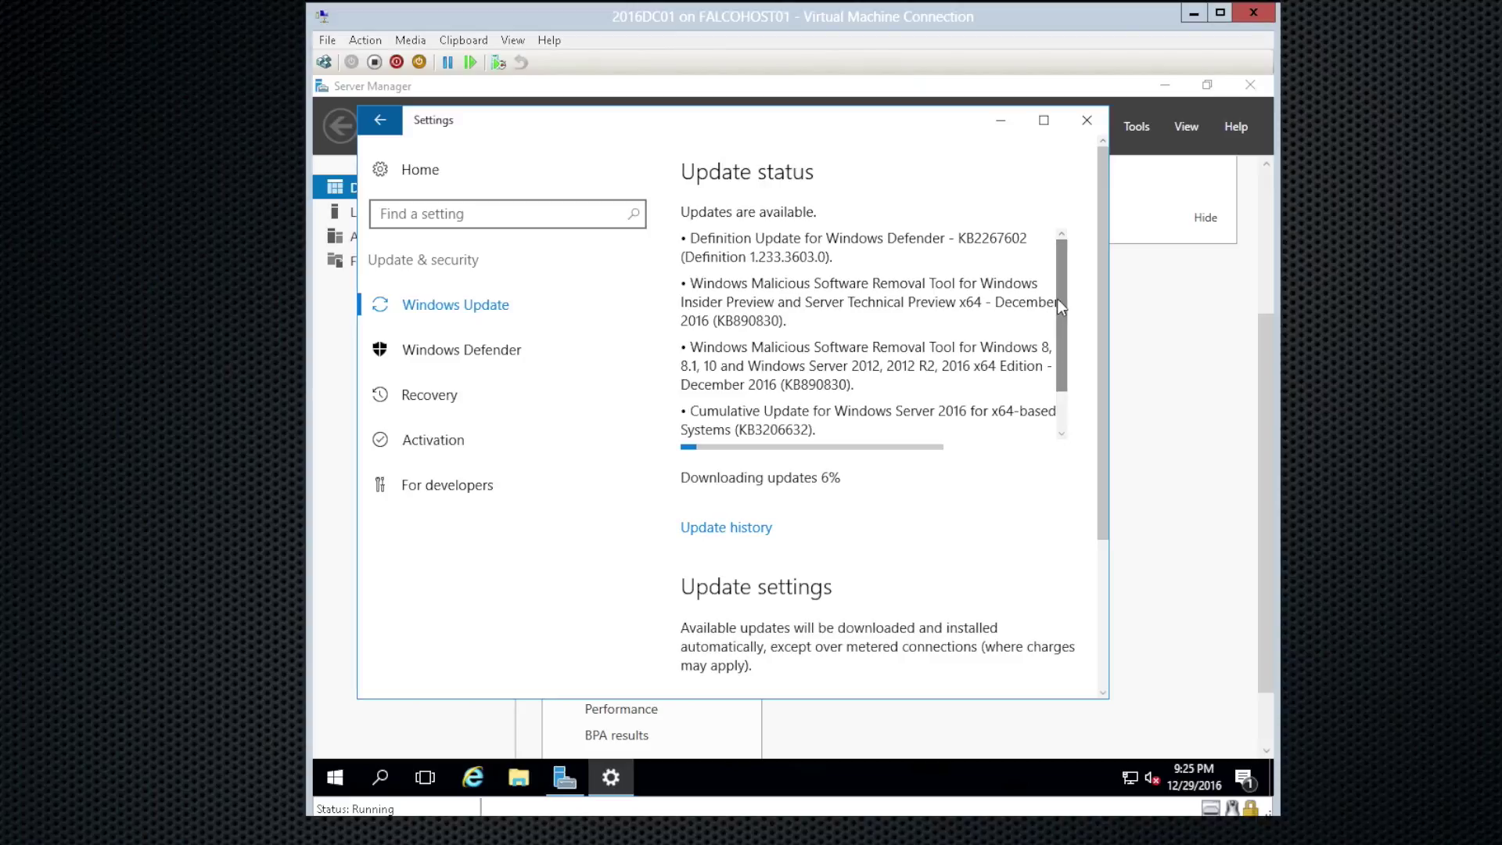